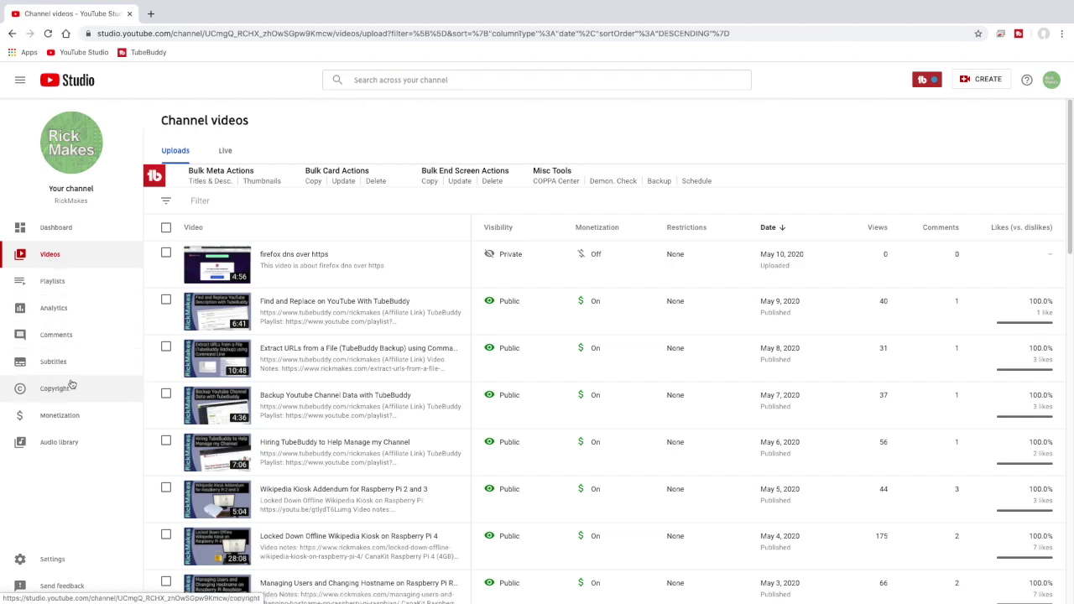
# Open the channel Settings and switch to the Upload defaults section
pyautogui.click(52, 560)
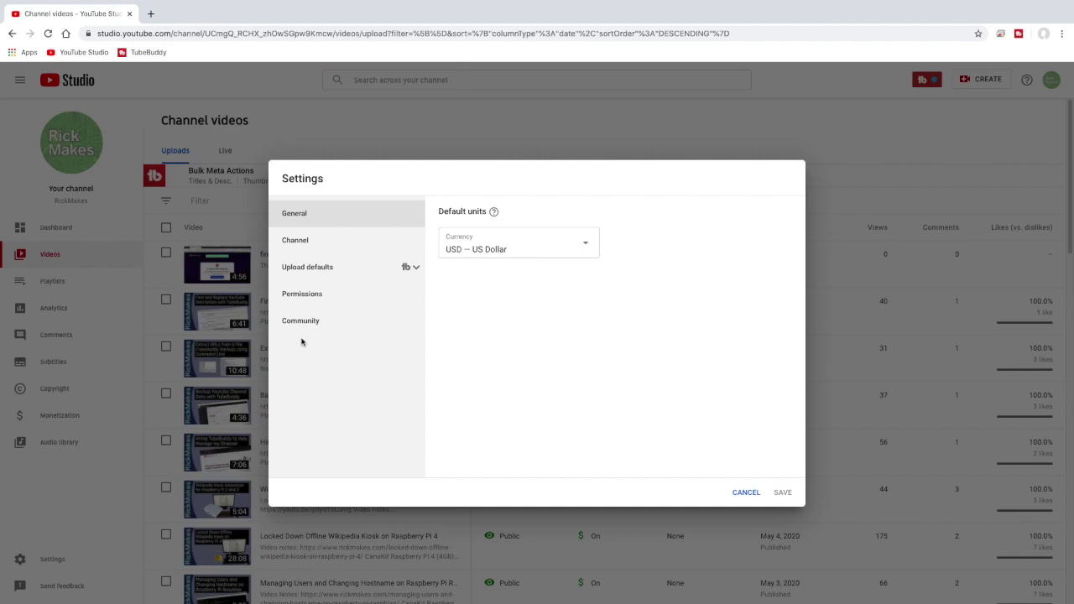
pyautogui.click(323, 269)
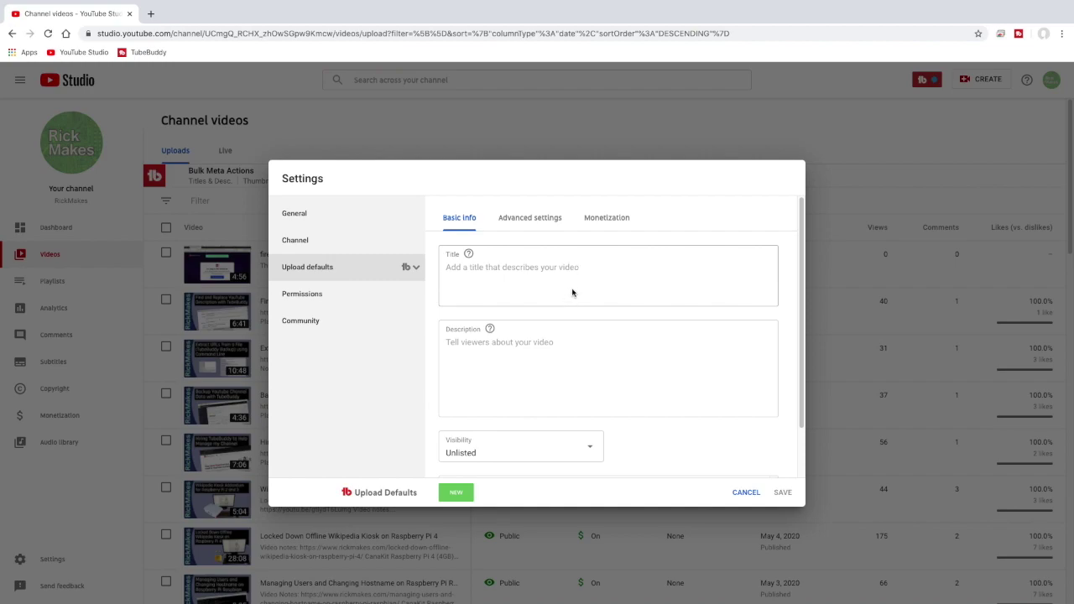
# Create a new upload-defaults profile named 'RickMakes Template'
pyautogui.click(454, 493)
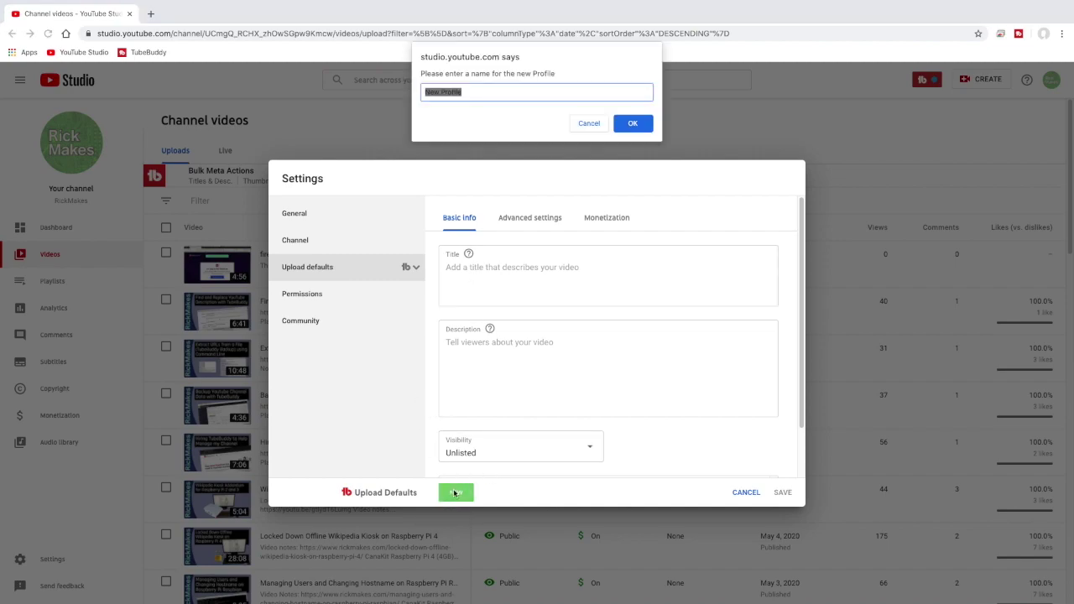
pyautogui.write('RickMakes Template')
pyautogui.click(645, 124)
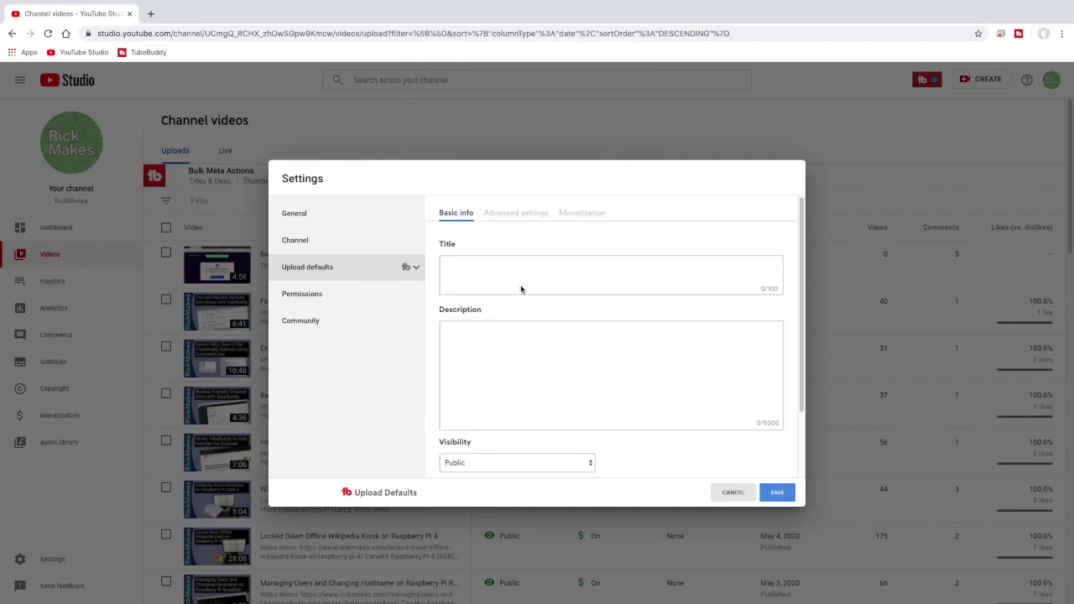
# Paste the channel description template and finish its trailing hashtag as 'rickmakes'
pyautogui.click(519, 284)
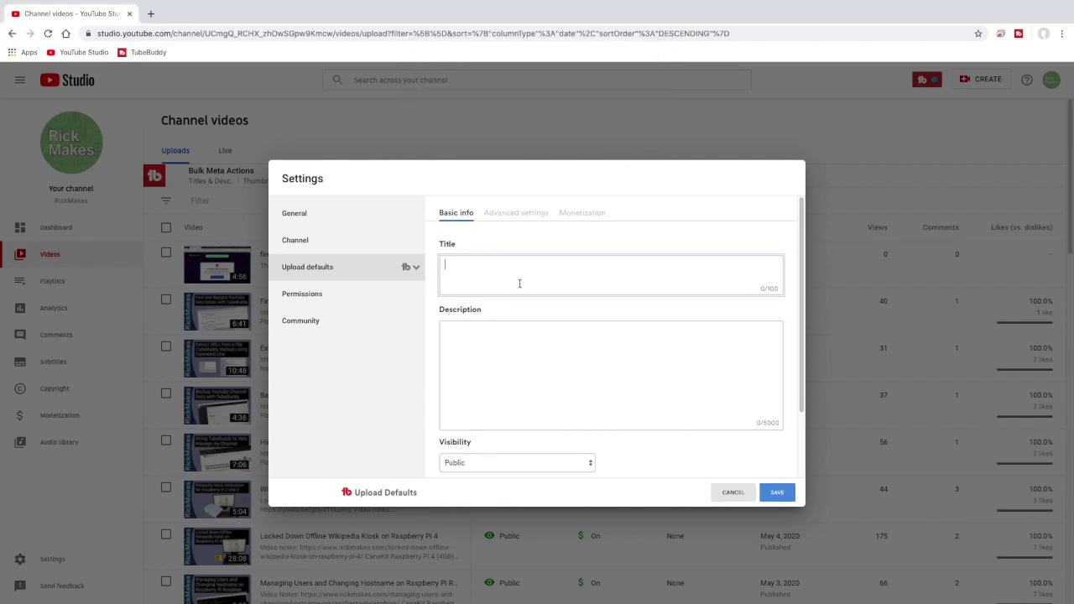
pyautogui.click(511, 339)
pyautogui.hotkey('ctrl', 'v')
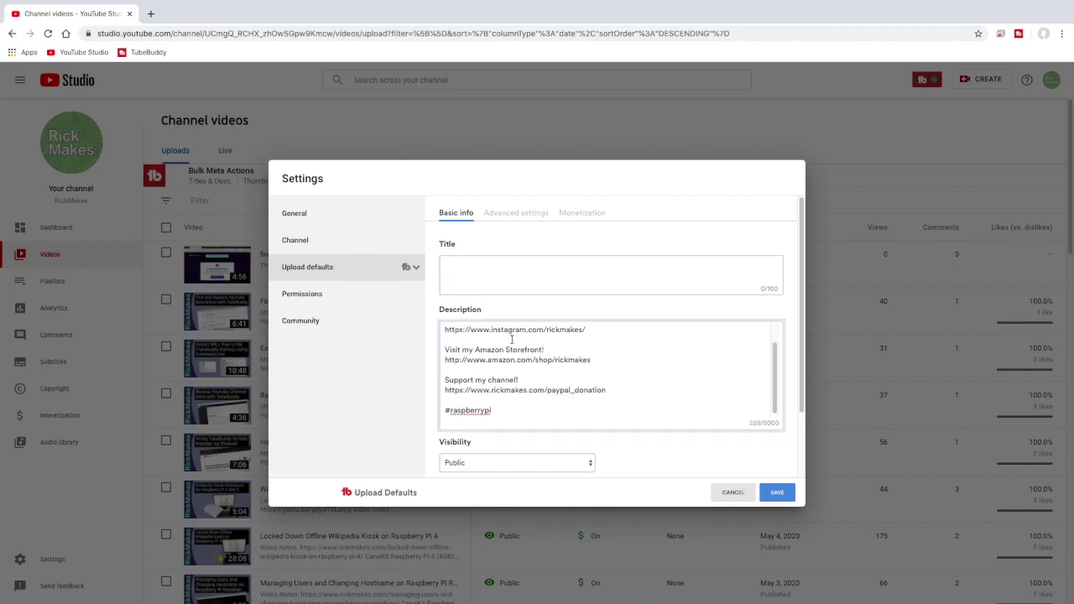
pyautogui.press('BackSpace')
pyautogui.press('BackSpace')
pyautogui.press('BackSpace')
pyautogui.press('BackSpace')
pyautogui.press('BackSpace')
pyautogui.press('BackSpace')
pyautogui.press('BackSpace')
pyautogui.press('BackSpace')
pyautogui.press('BackSpace')
pyautogui.press('BackSpace')
pyautogui.press('BackSpace')
pyautogui.write('rickmakes')
# Add a 'Playlist' heading line at the top of the description
pyautogui.scroll(2, 491, 330)
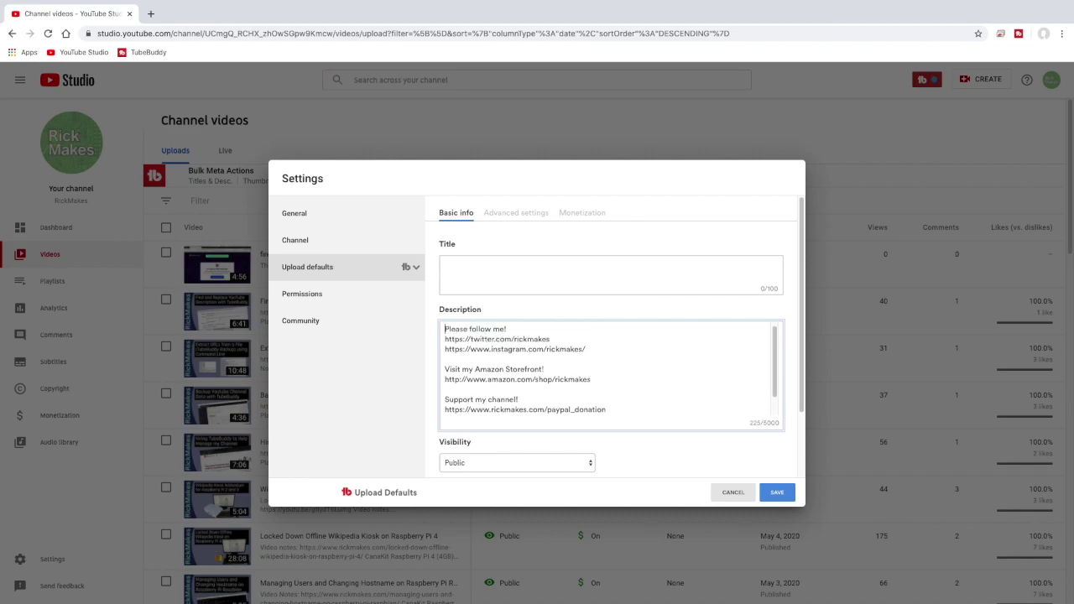
pyautogui.press('Return')
pyautogui.press('Up')
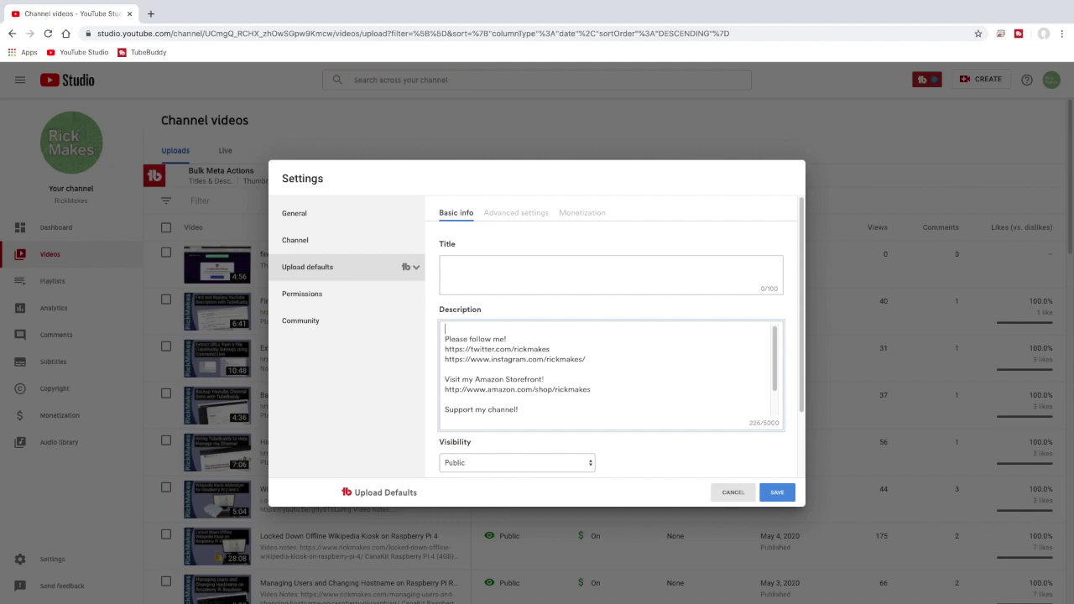
pyautogui.write('Playlist:')
pyautogui.hotkey('ctrl', 'z')
# Set the profile's default visibility to Private
pyautogui.scroll(-1, 660, 456)
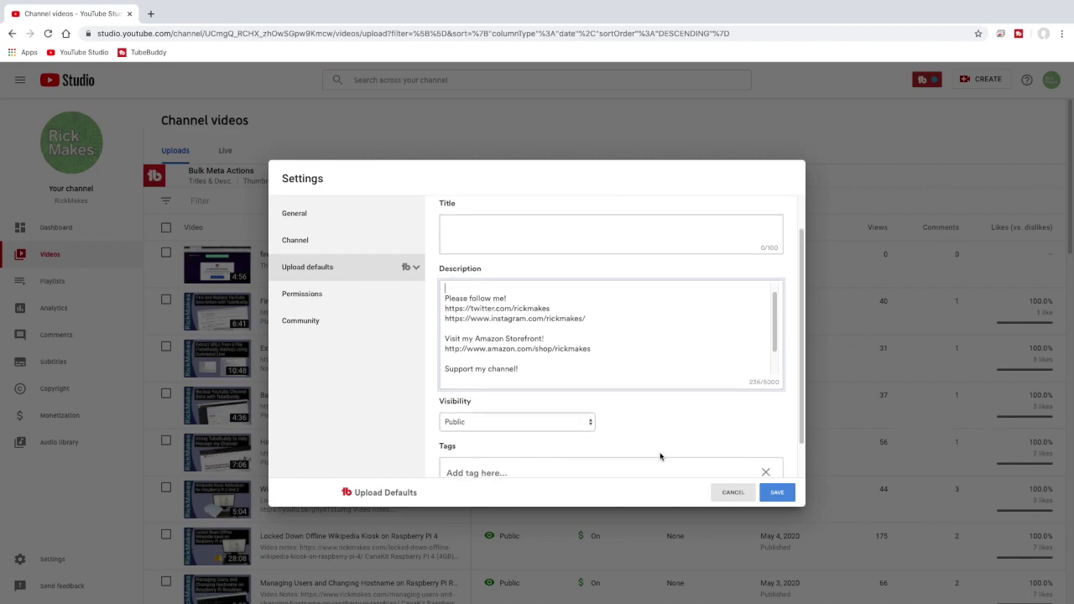
pyautogui.click(593, 421)
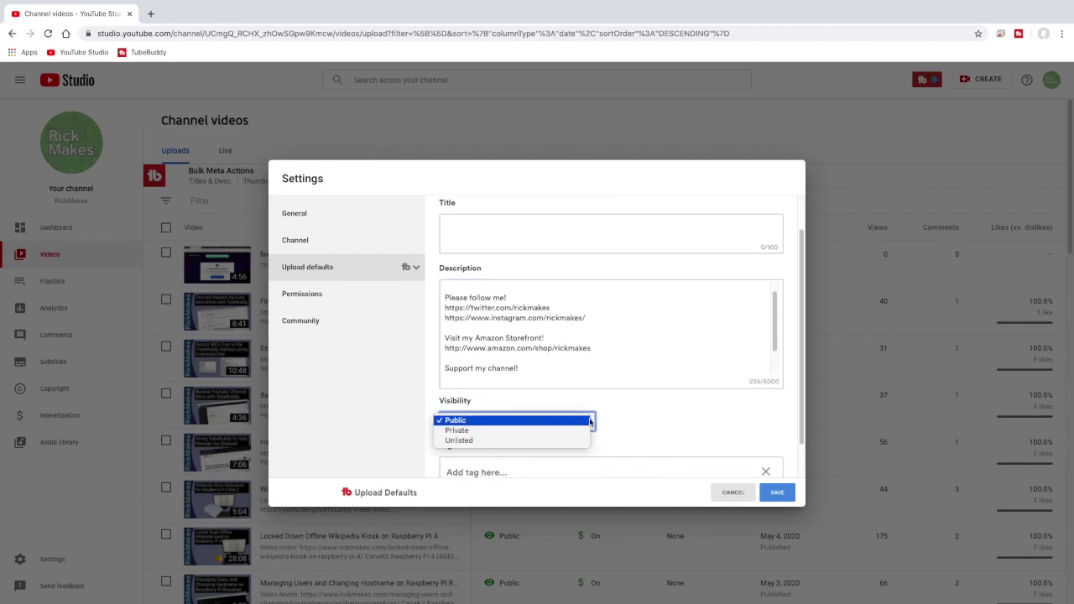
pyautogui.click(565, 433)
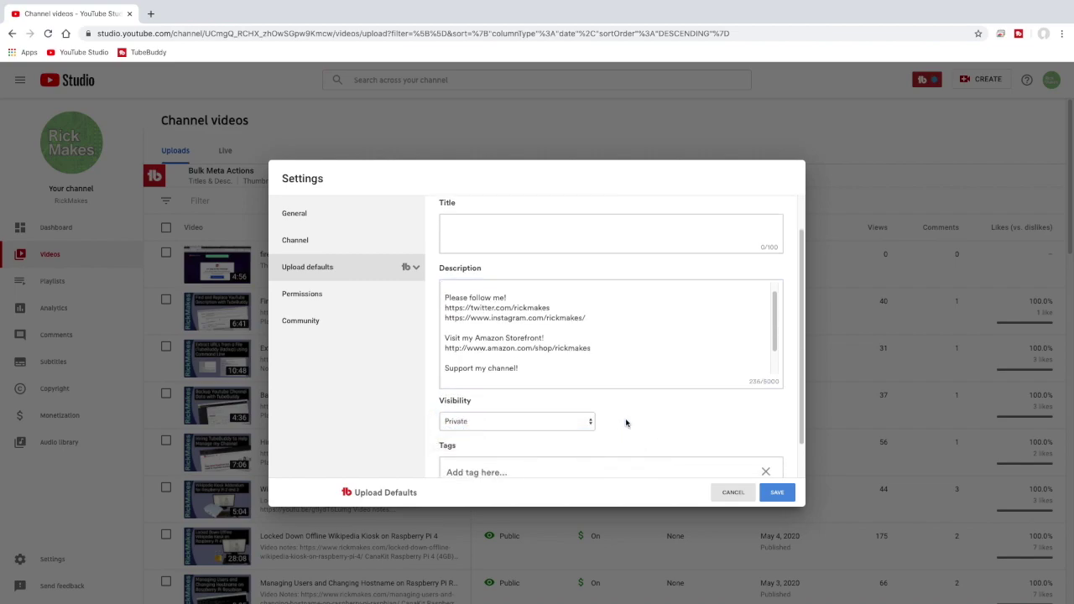
pyautogui.scroll(-1, 622, 423)
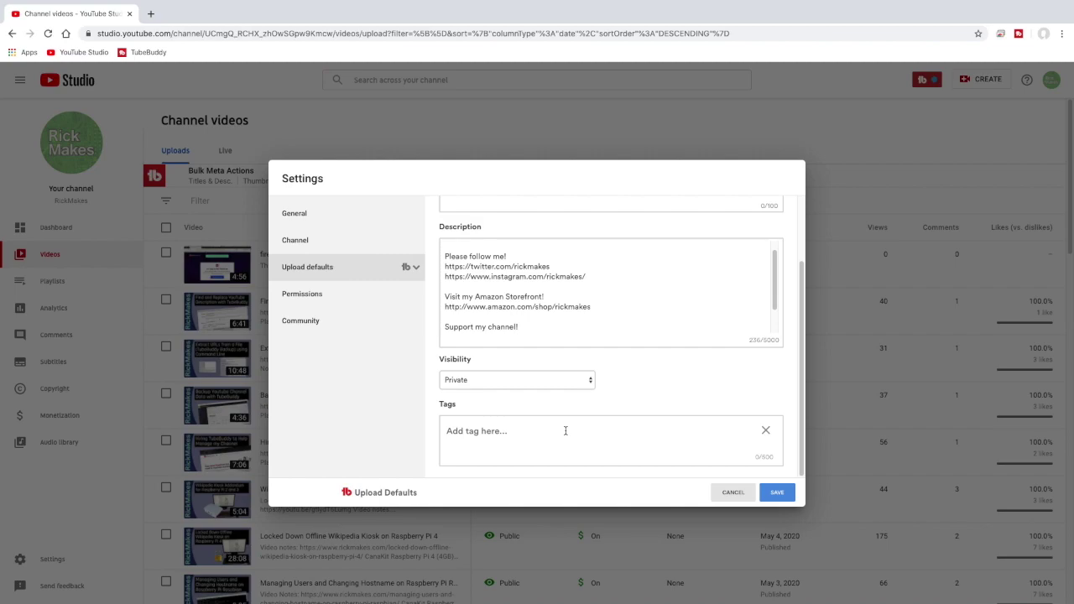
pyautogui.scroll(2, 700, 374)
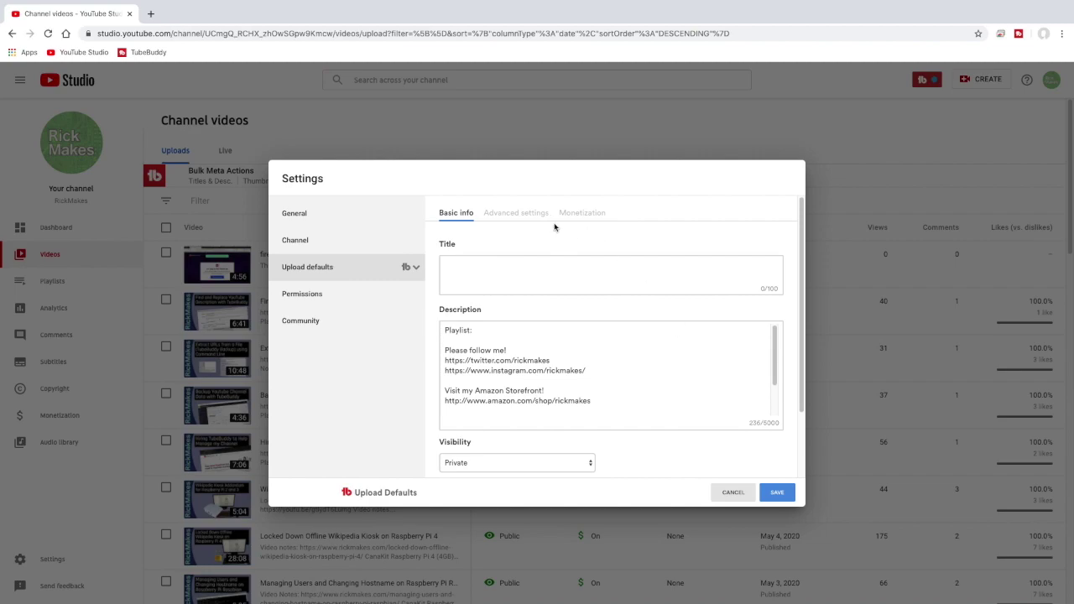
# Set the category to Howto & Style and hold potentially inappropriate comments for review
pyautogui.click(520, 217)
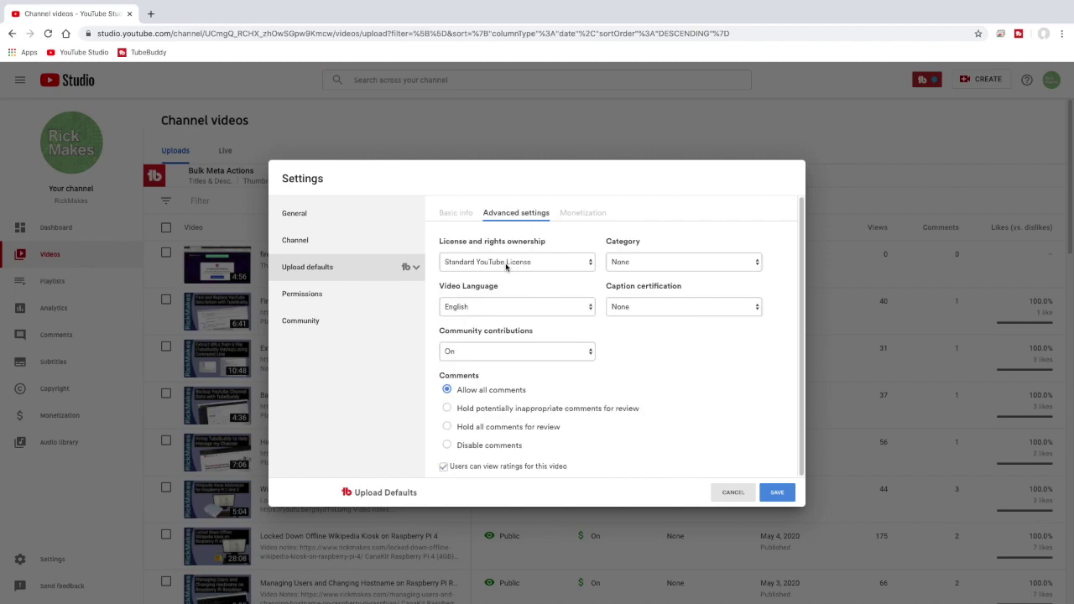
pyautogui.click(640, 264)
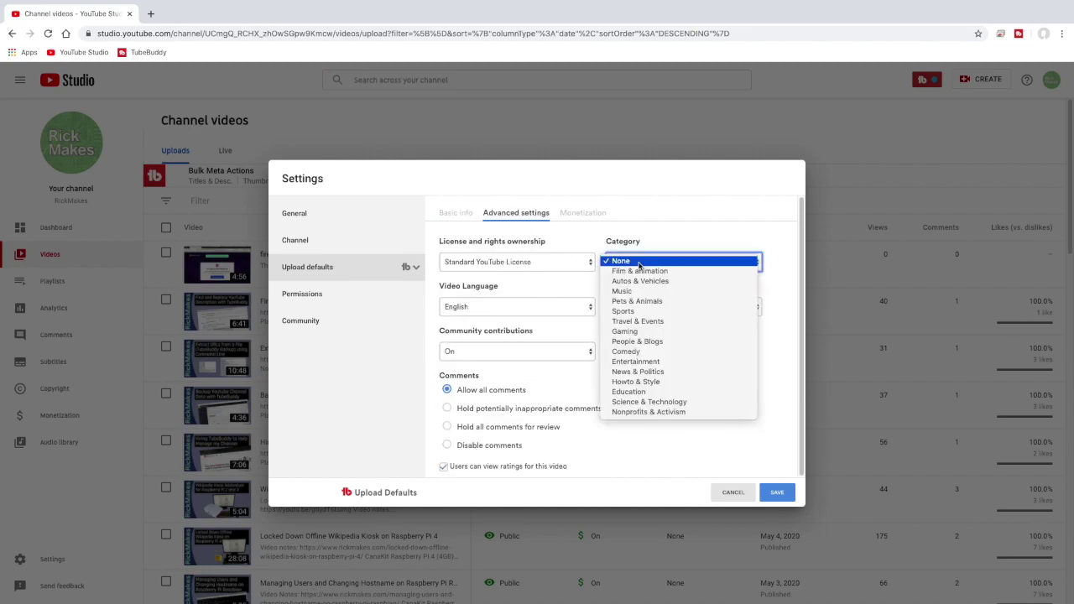
pyautogui.click(660, 382)
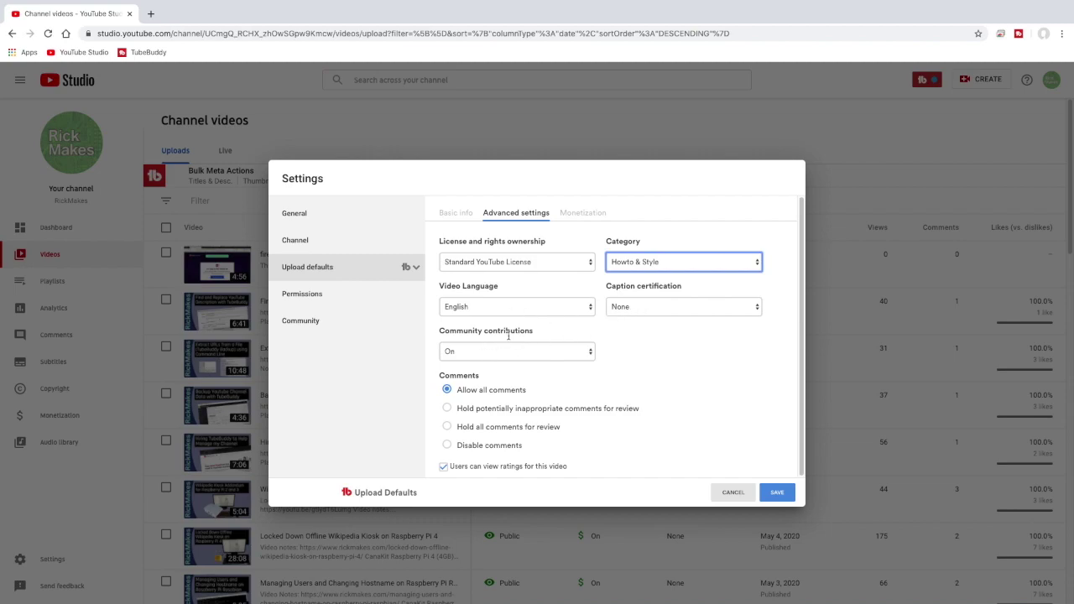
pyautogui.click(447, 409)
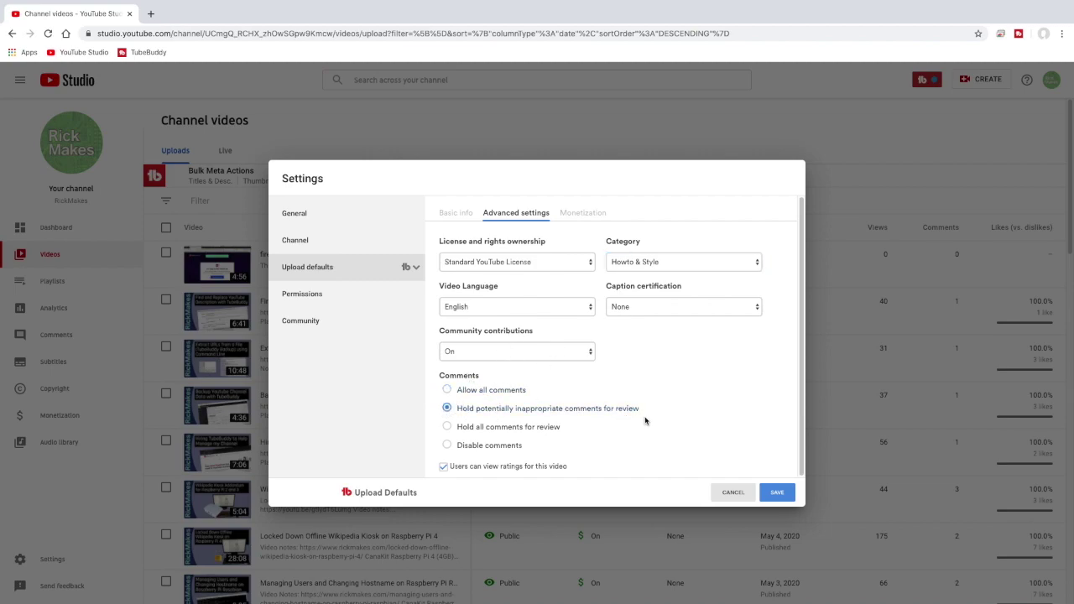
# Tick all four ad types under Monetization and save the profile
pyautogui.click(587, 214)
pyautogui.click(453, 264)
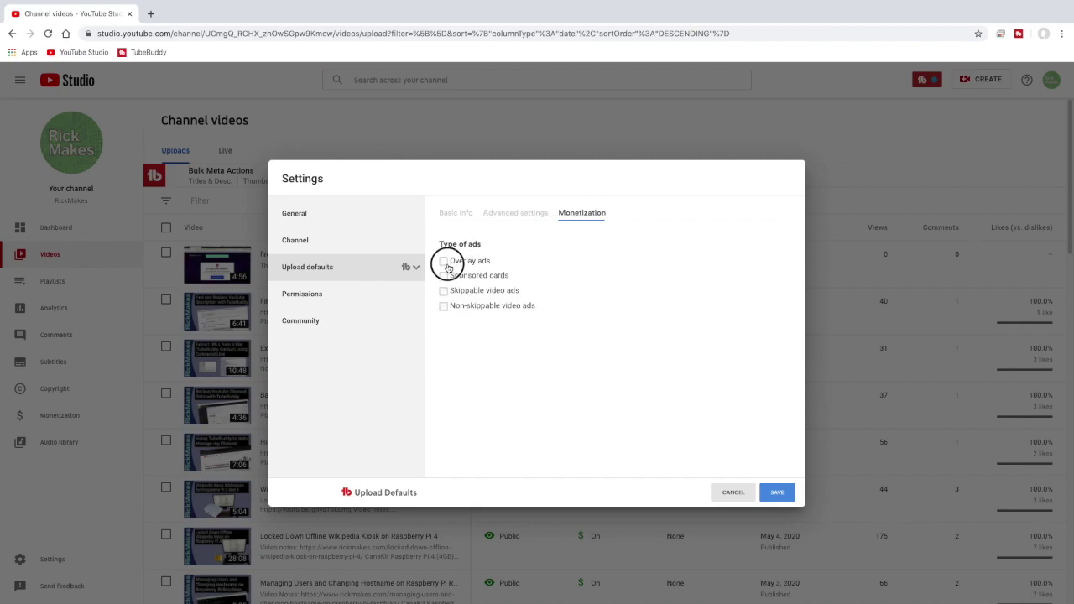
pyautogui.click(446, 276)
pyautogui.click(445, 307)
pyautogui.click(777, 493)
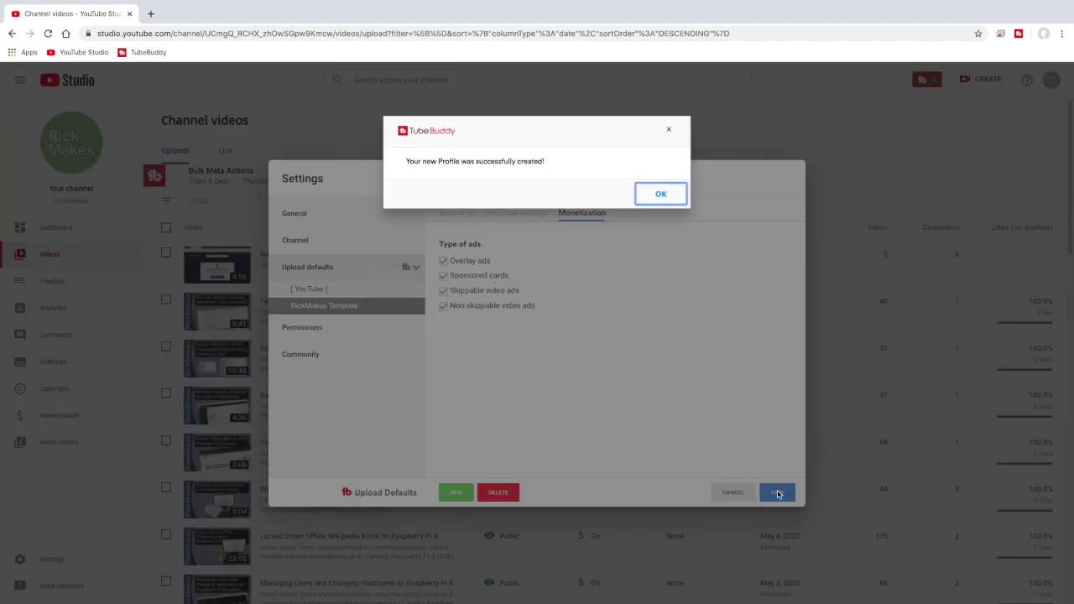
# Reopen the RickMakes Template profile's basic info, save it again, and close Settings
pyautogui.click(660, 195)
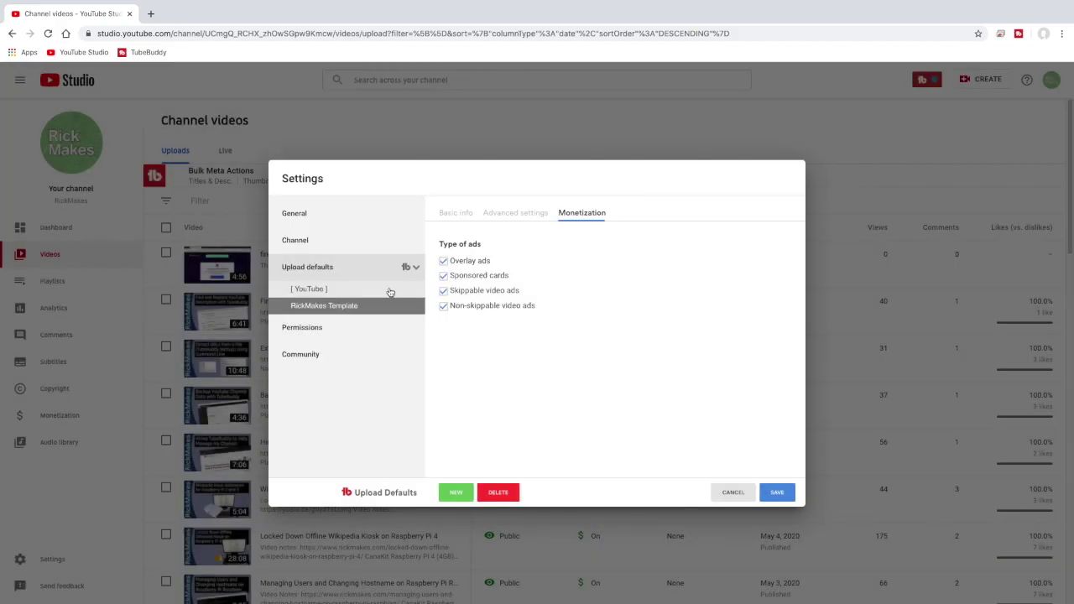
pyautogui.click(312, 307)
pyautogui.click(348, 307)
pyautogui.click(451, 212)
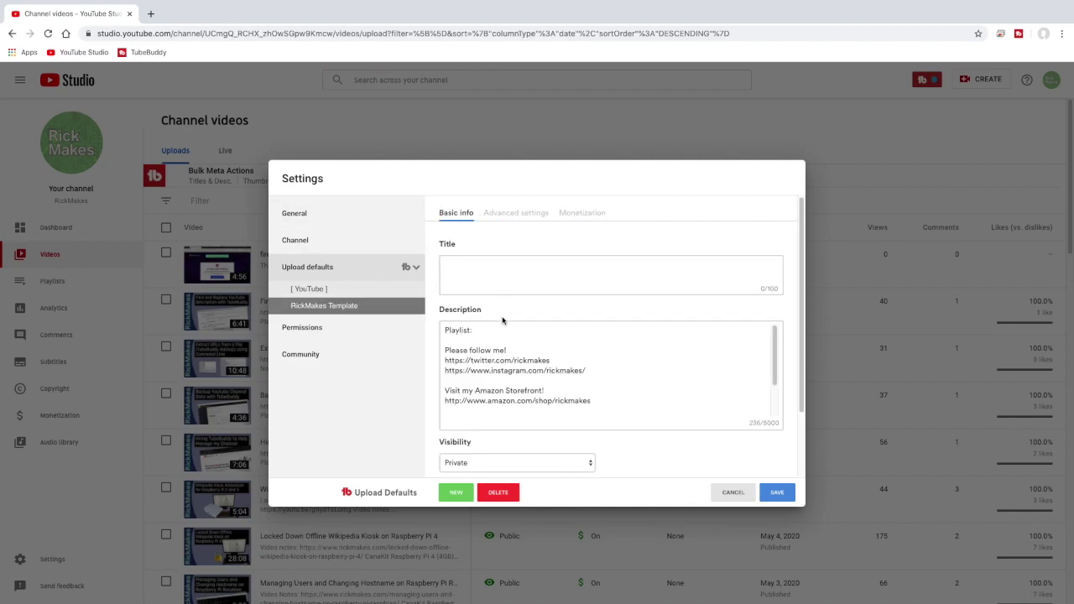
pyautogui.click(779, 494)
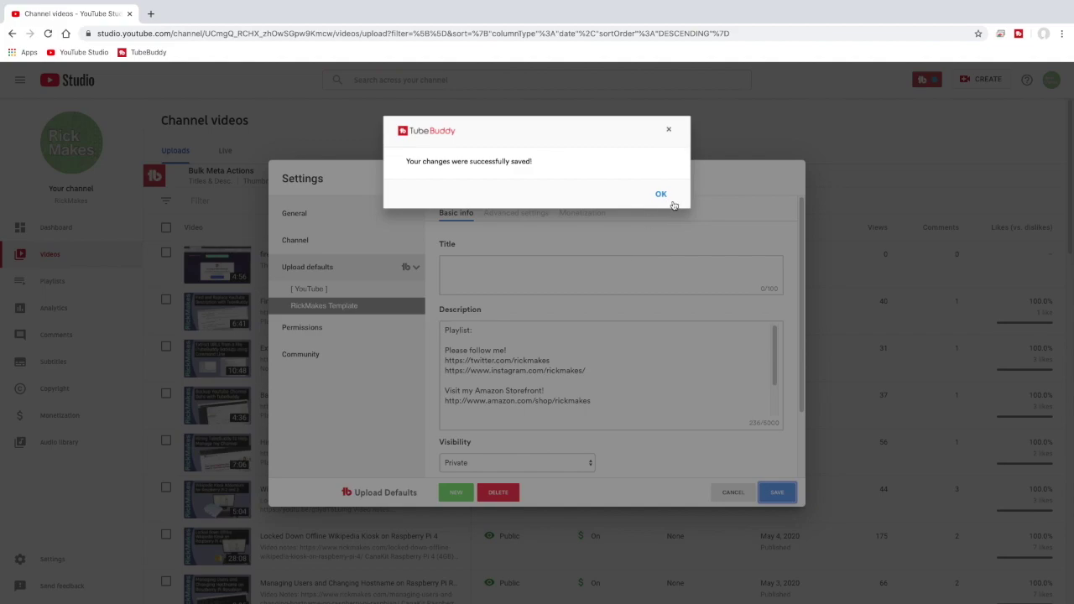
pyautogui.click(660, 197)
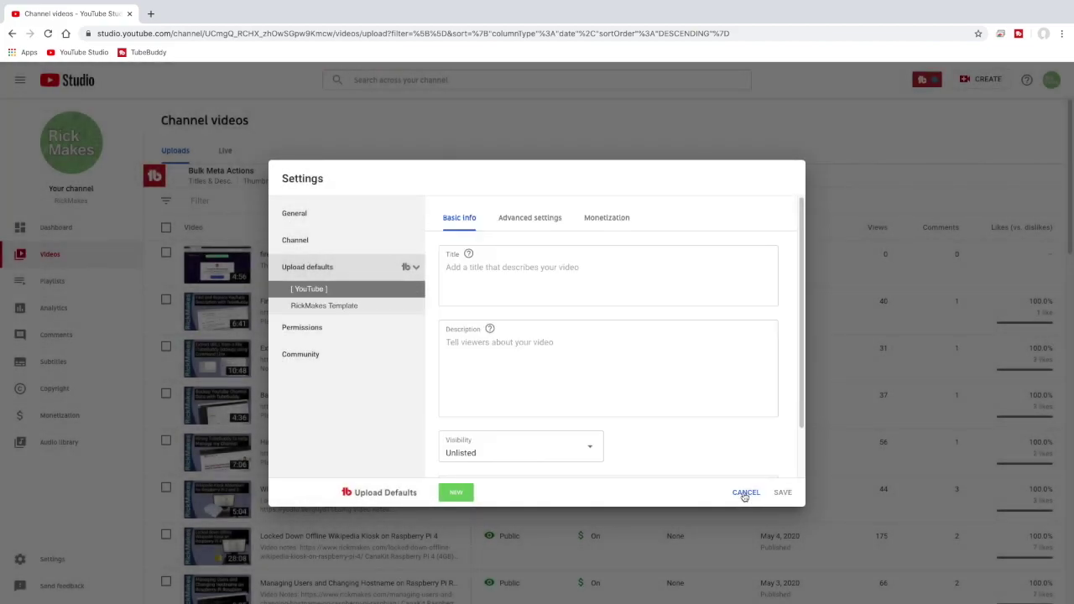
pyautogui.click(745, 493)
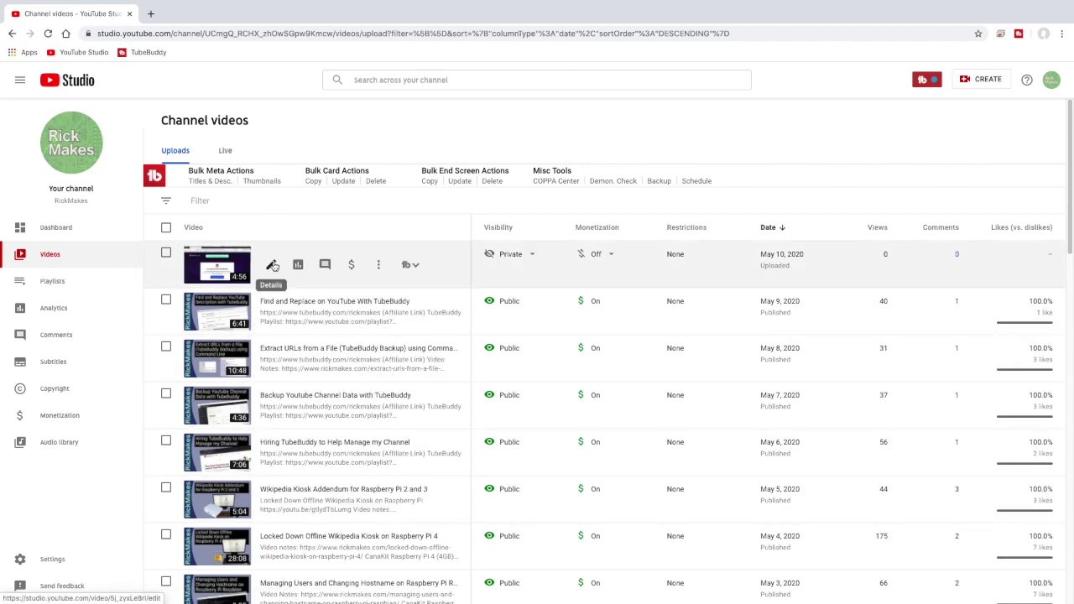
pyautogui.click(274, 265)
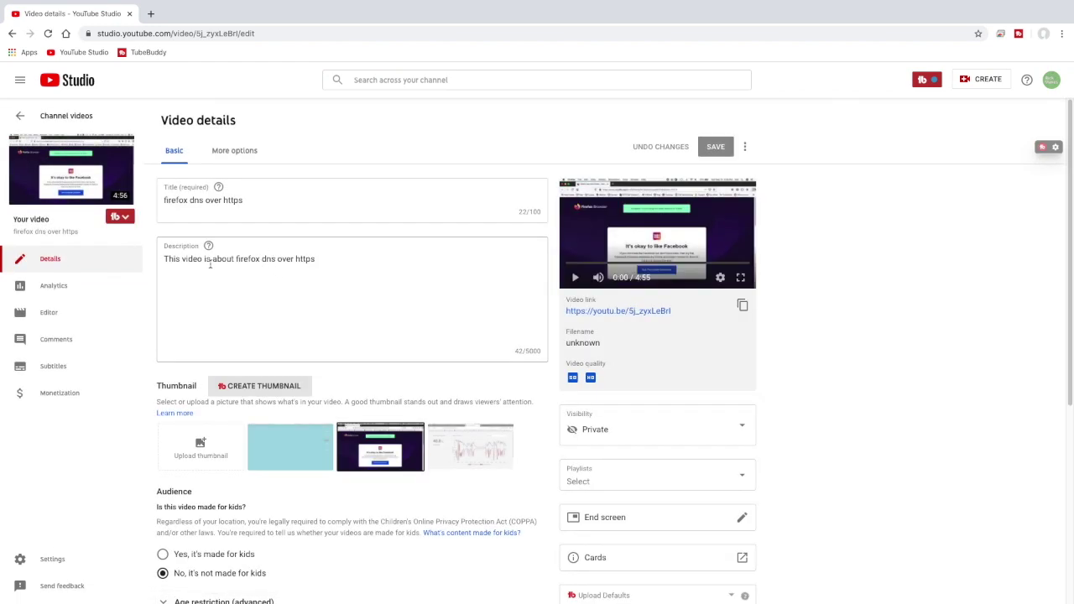
pyautogui.moveTo(230, 269); pyautogui.dragTo(426, 309)
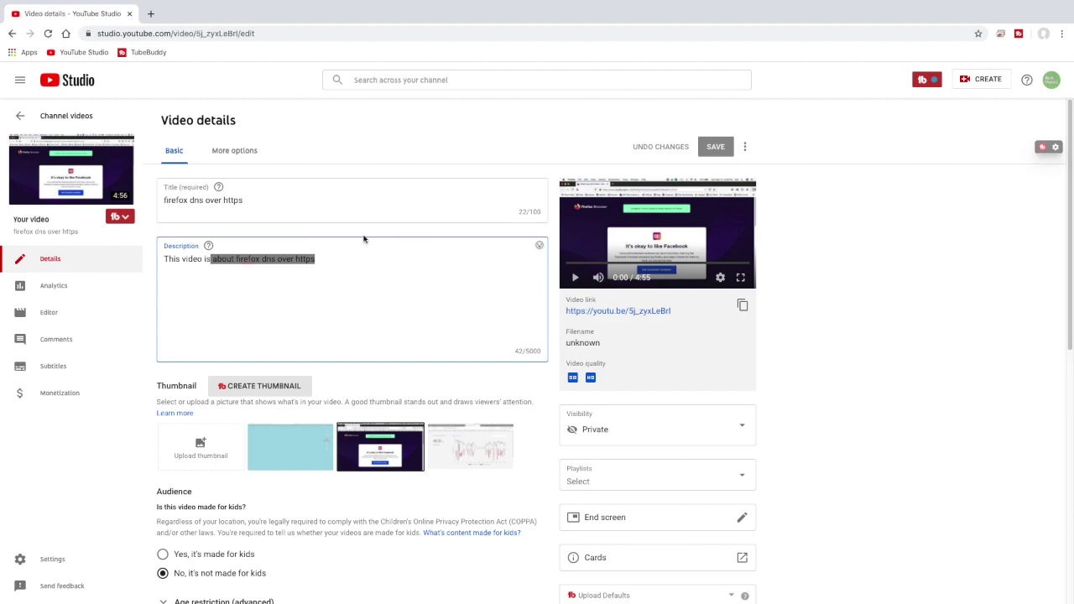
pyautogui.click(242, 153)
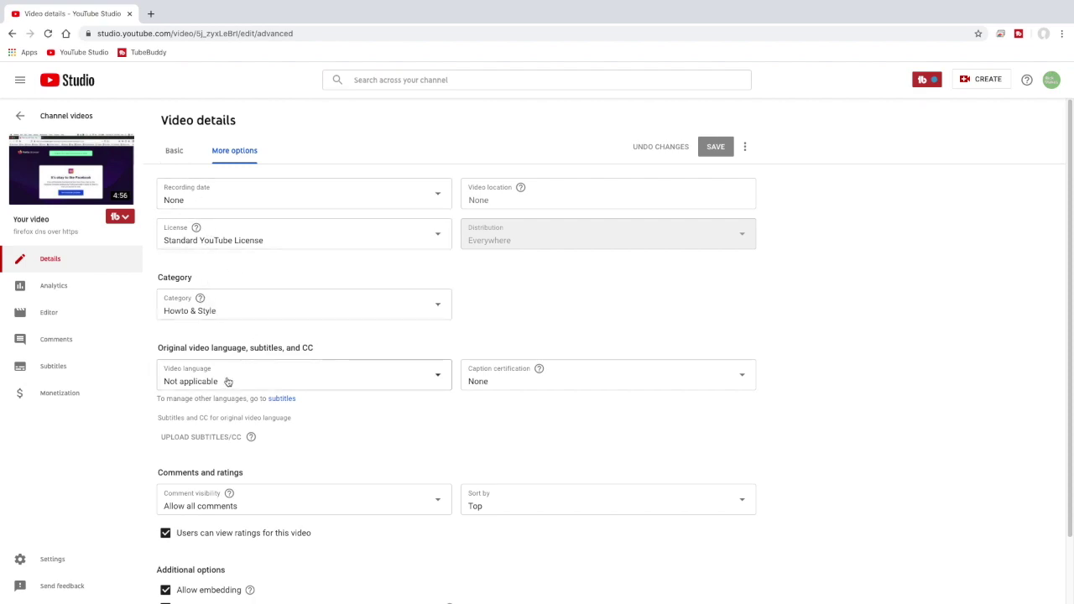
pyautogui.click(64, 366)
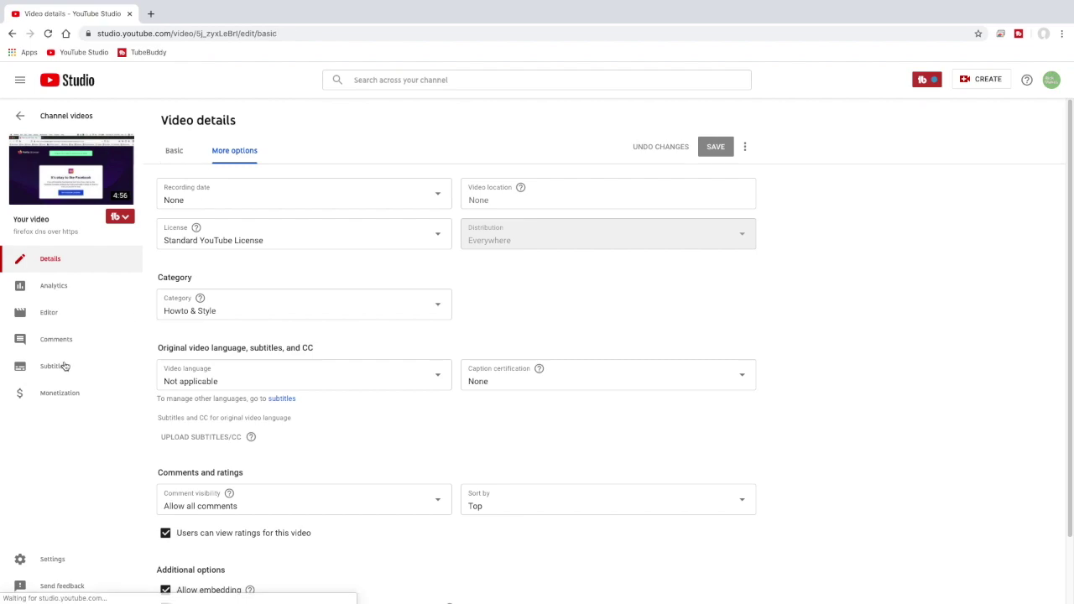
pyautogui.click(67, 391)
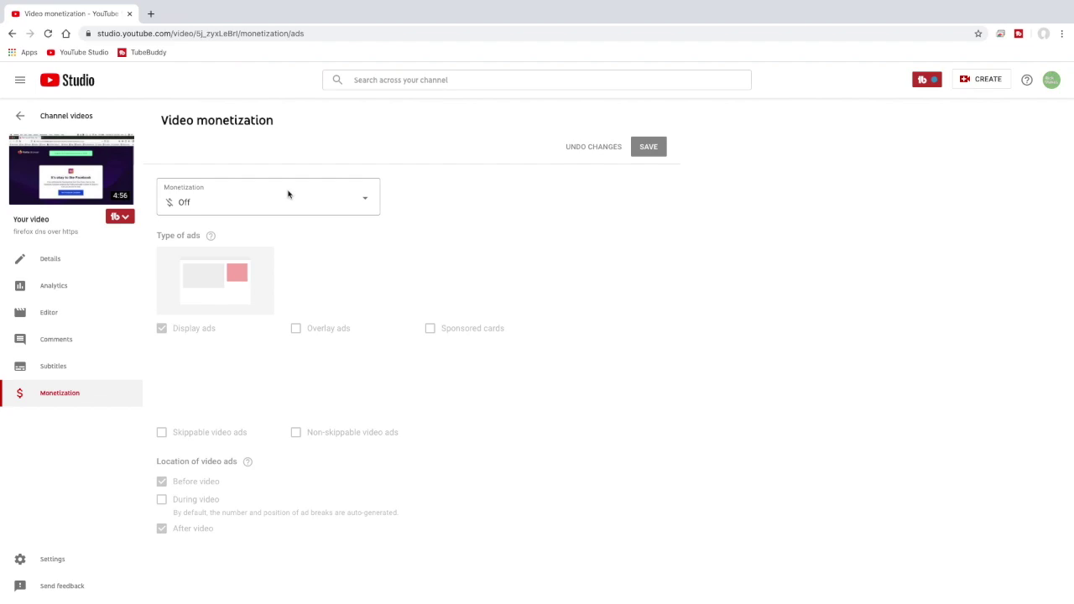
# On the video's details, apply the 'RickMakes Template' upload defaults with all fields checked
pyautogui.click(49, 258)
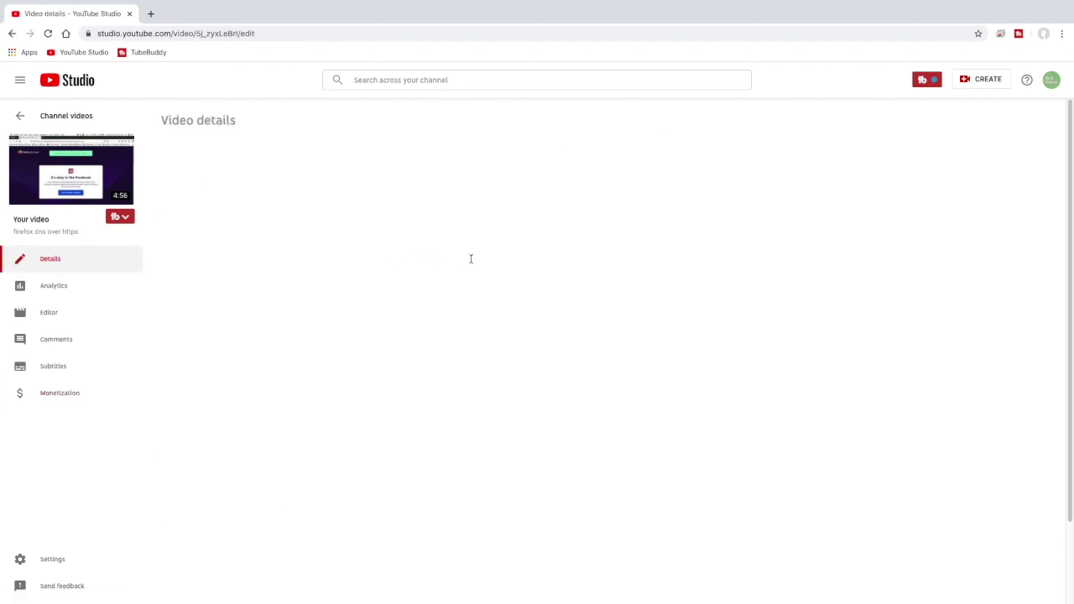
pyautogui.scroll(-2, 644, 467)
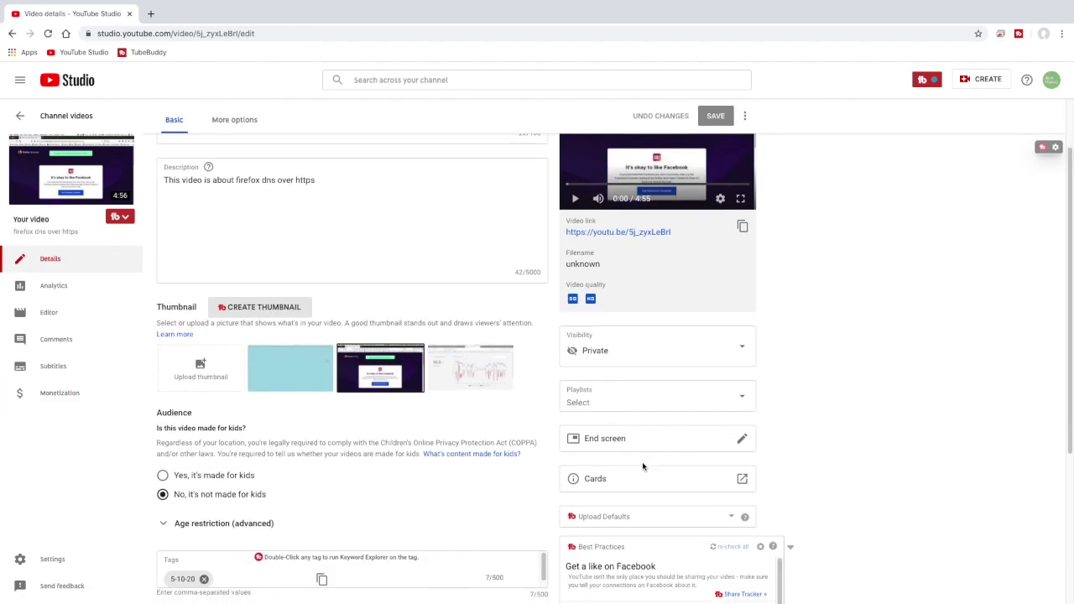
pyautogui.click(731, 517)
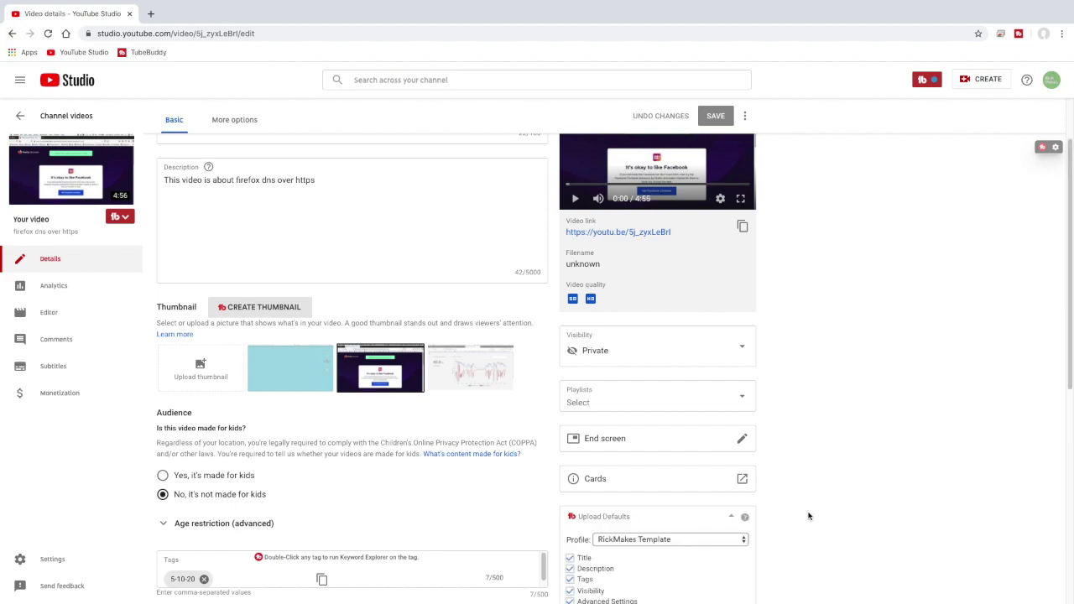
pyautogui.scroll(-2, 808, 516)
pyautogui.scroll(-1, 808, 516)
pyautogui.click(714, 410)
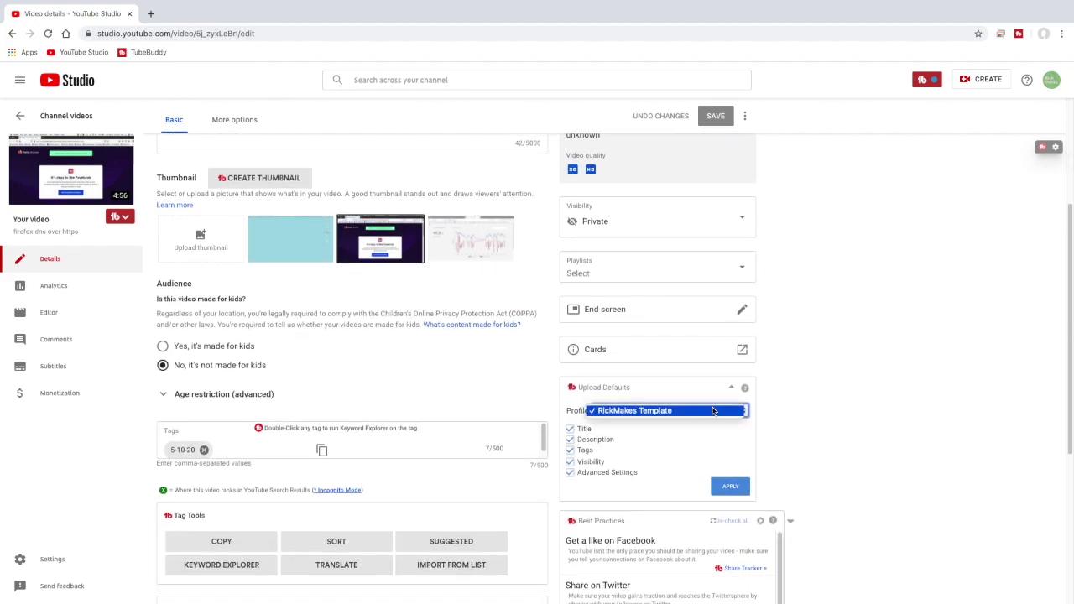
pyautogui.click(714, 410)
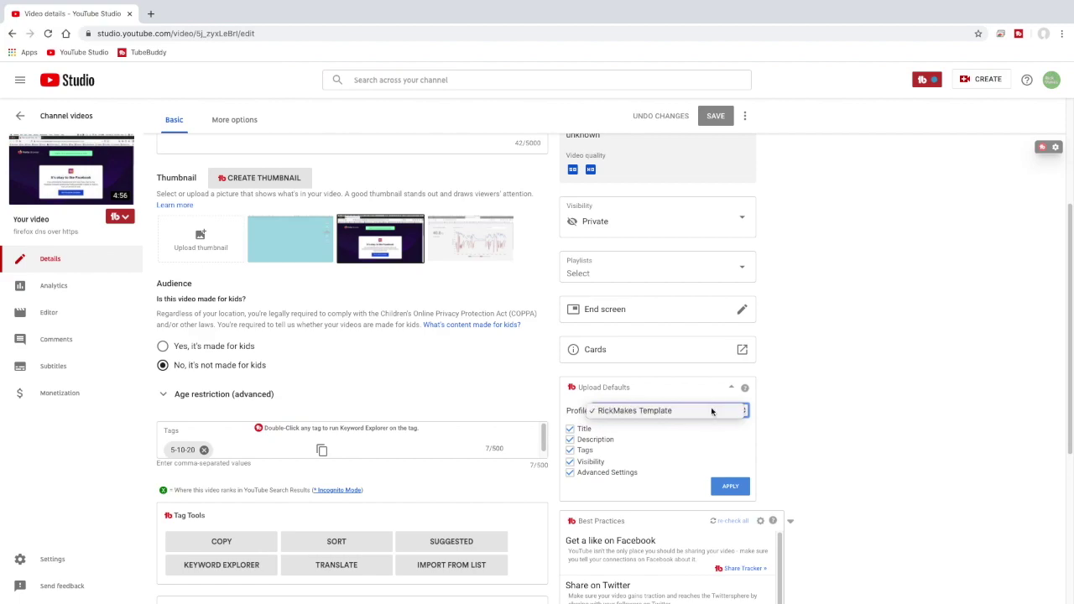
pyautogui.click(571, 440)
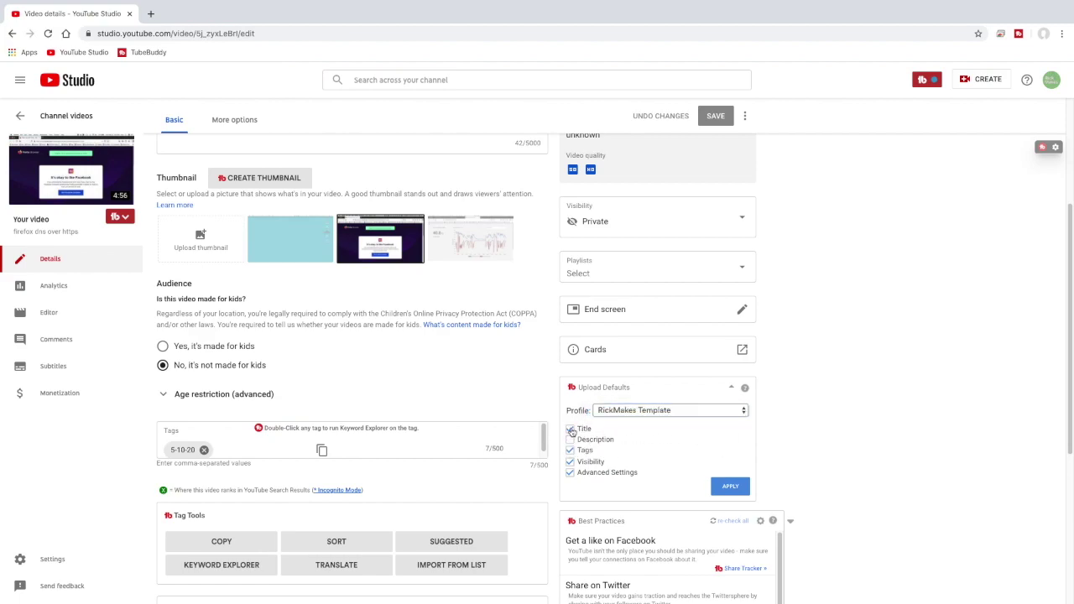
pyautogui.click(571, 440)
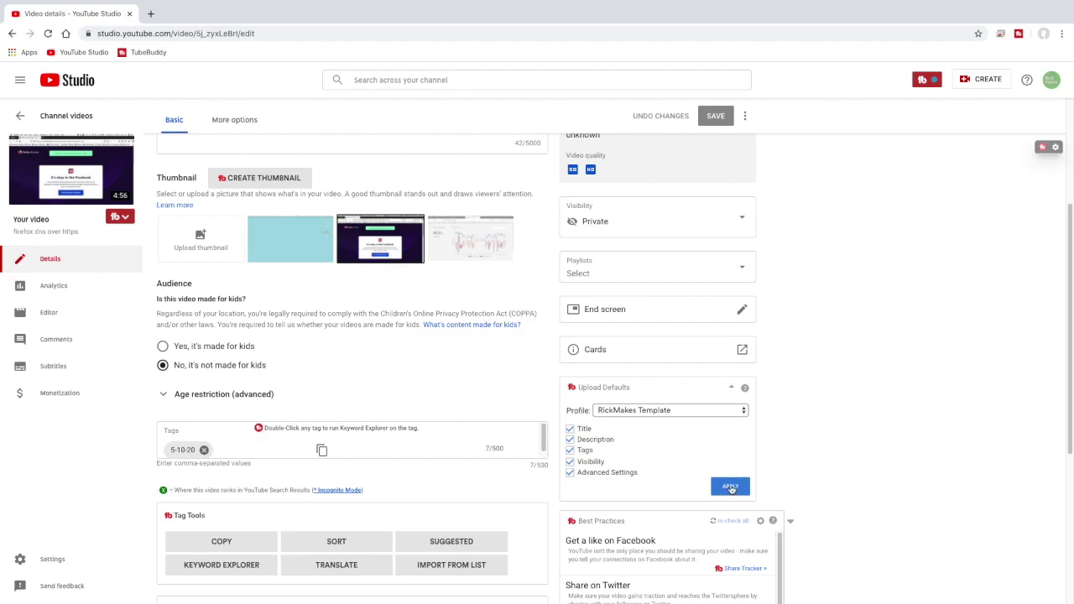
pyautogui.click(731, 490)
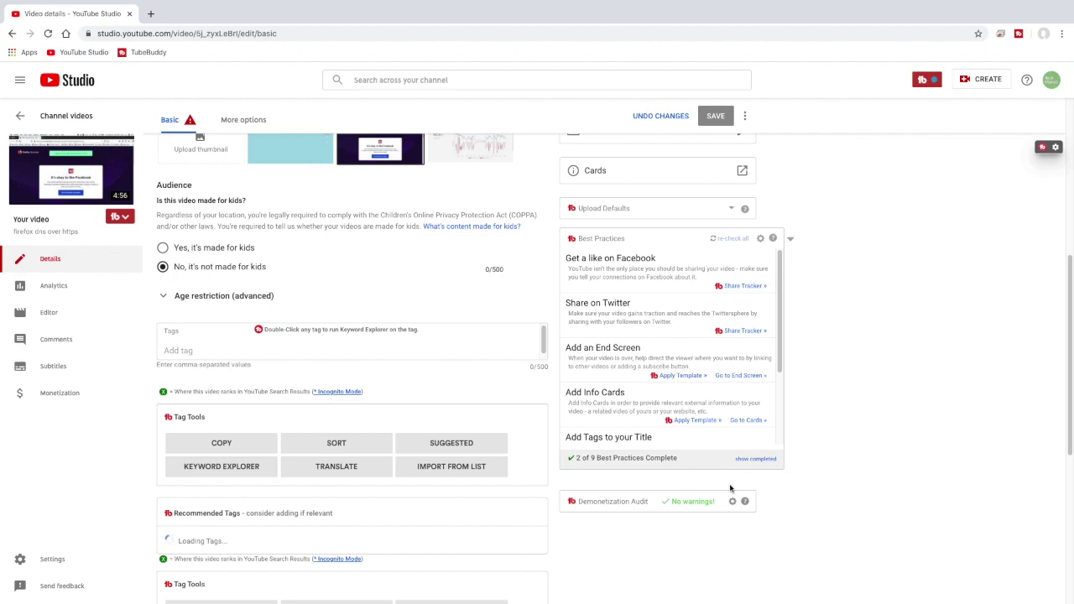
# Paste 'Firefox DNS over HTTPS' as the video title and save it
pyautogui.scroll(5, 400, 271)
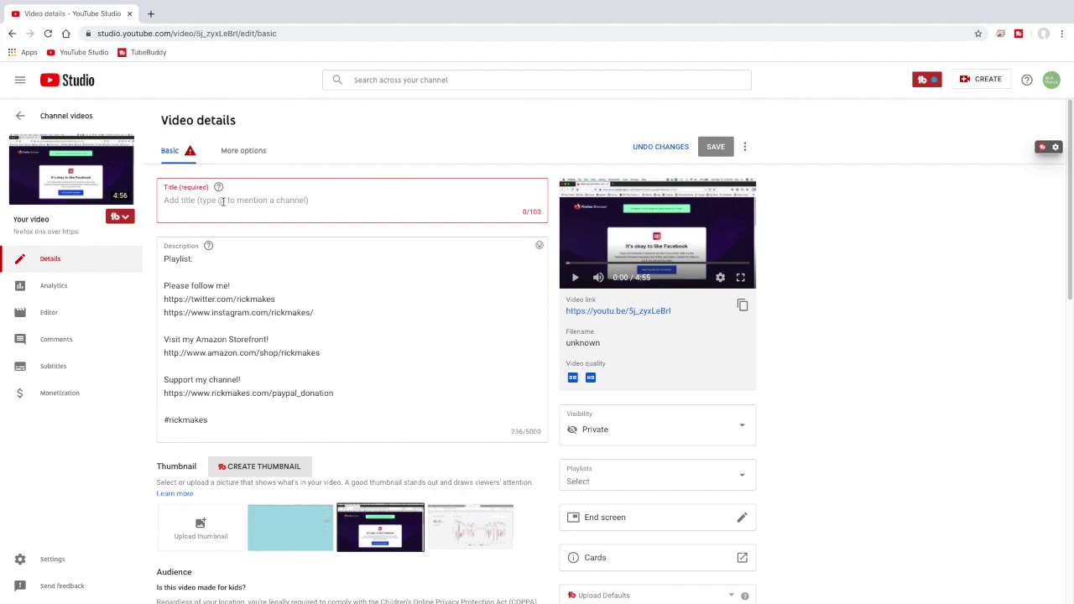
pyautogui.click(222, 202)
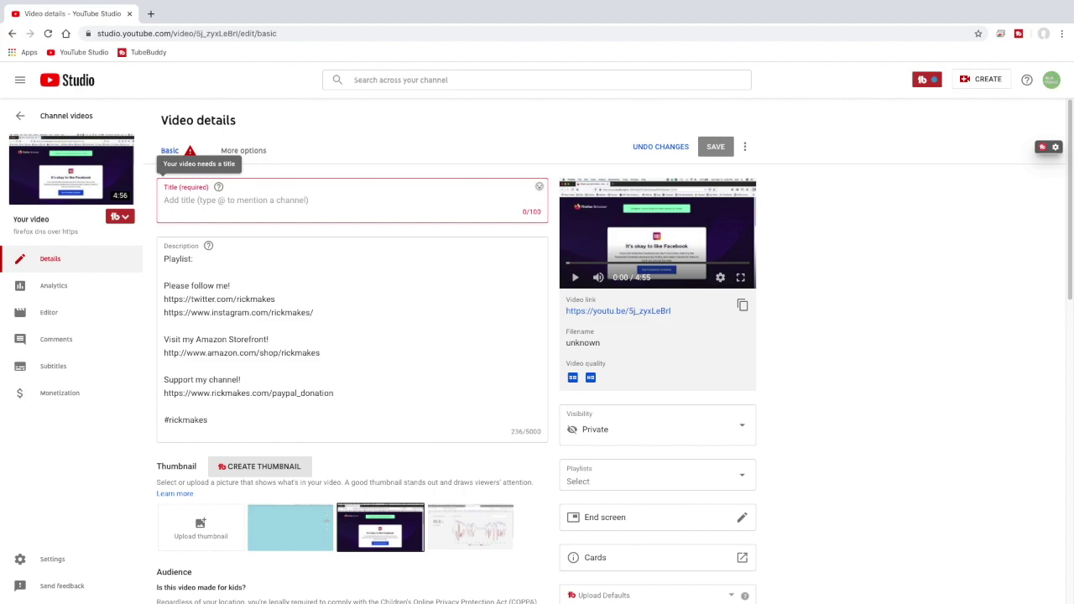
pyautogui.write('Firefox DNS over HTTPS')
pyautogui.hotkey('ctrl', 's')
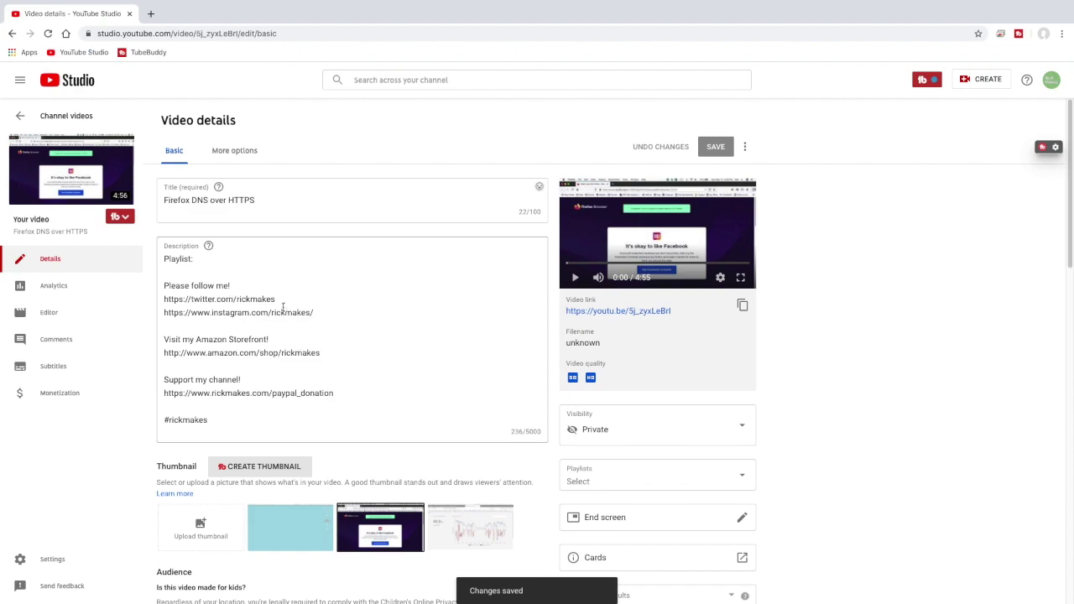
pyautogui.click(235, 152)
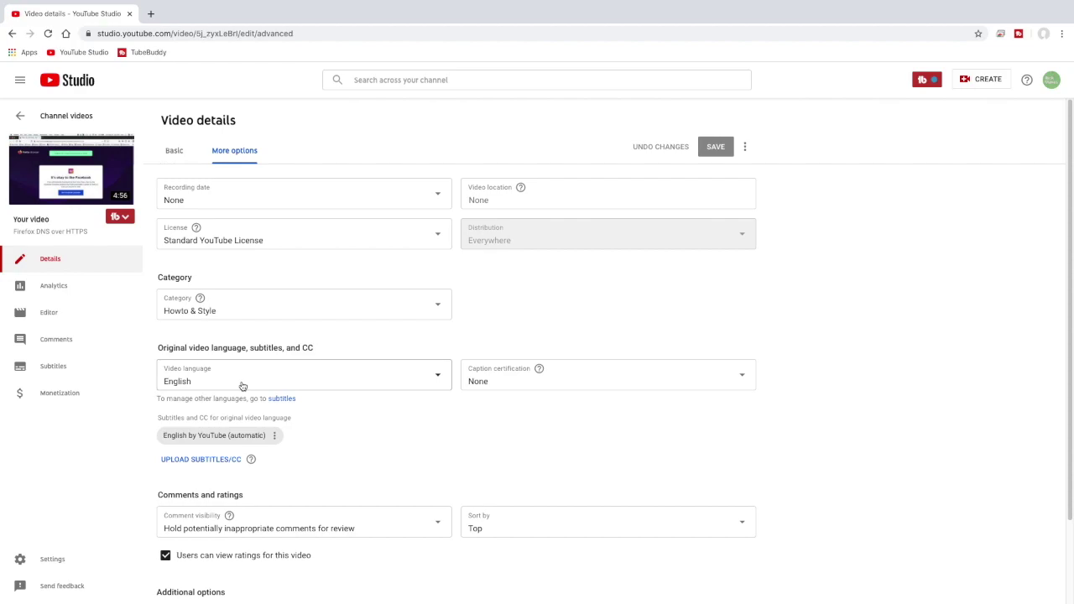
# Set the video's recording date to May 10, 2020 and save
pyautogui.click(207, 191)
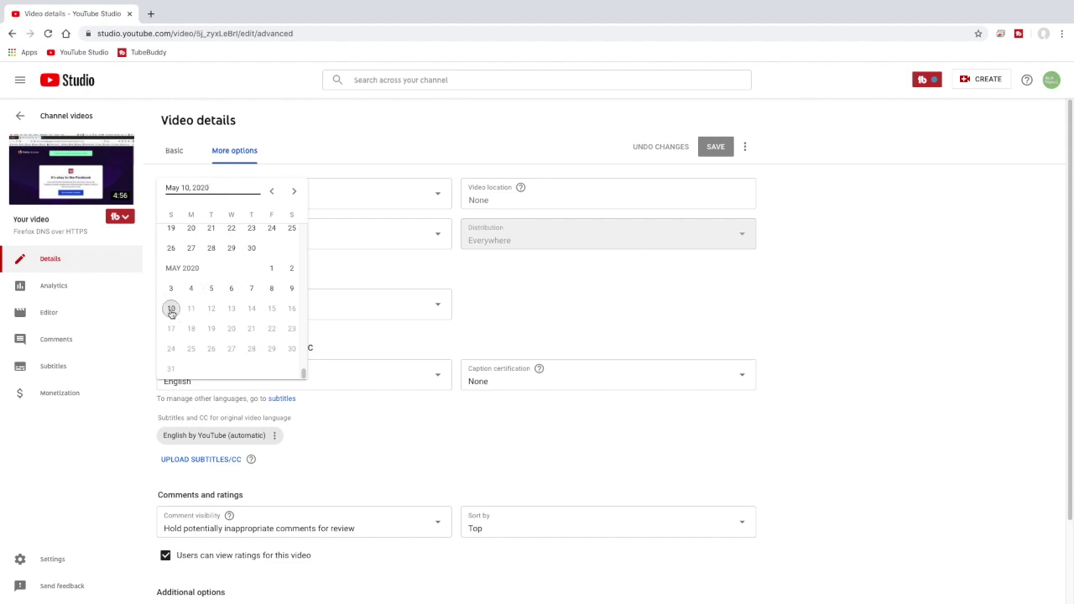
pyautogui.click(171, 310)
pyautogui.click(716, 146)
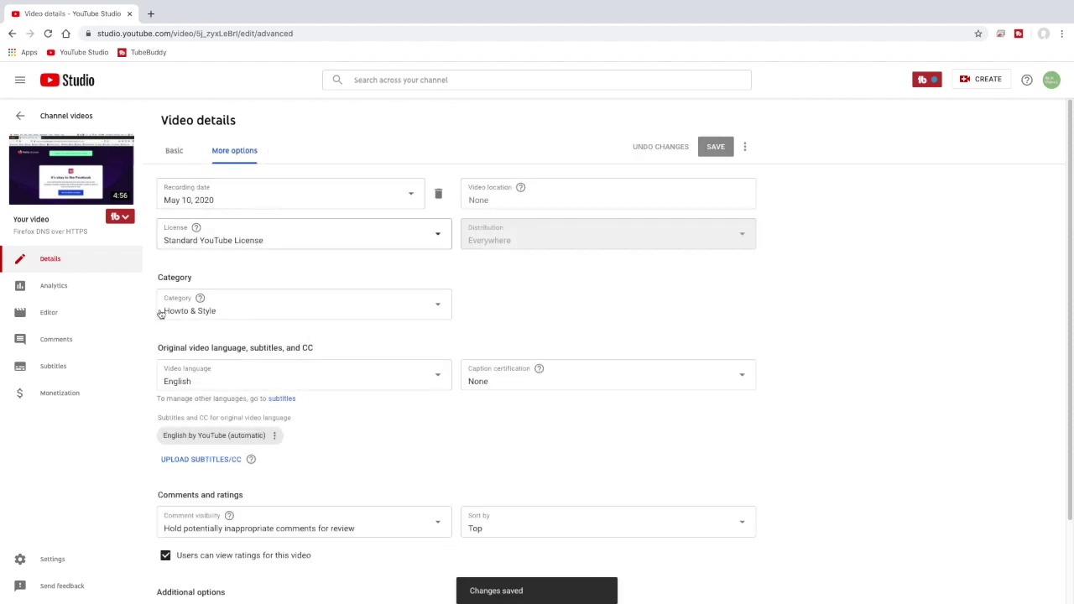
pyautogui.click(69, 394)
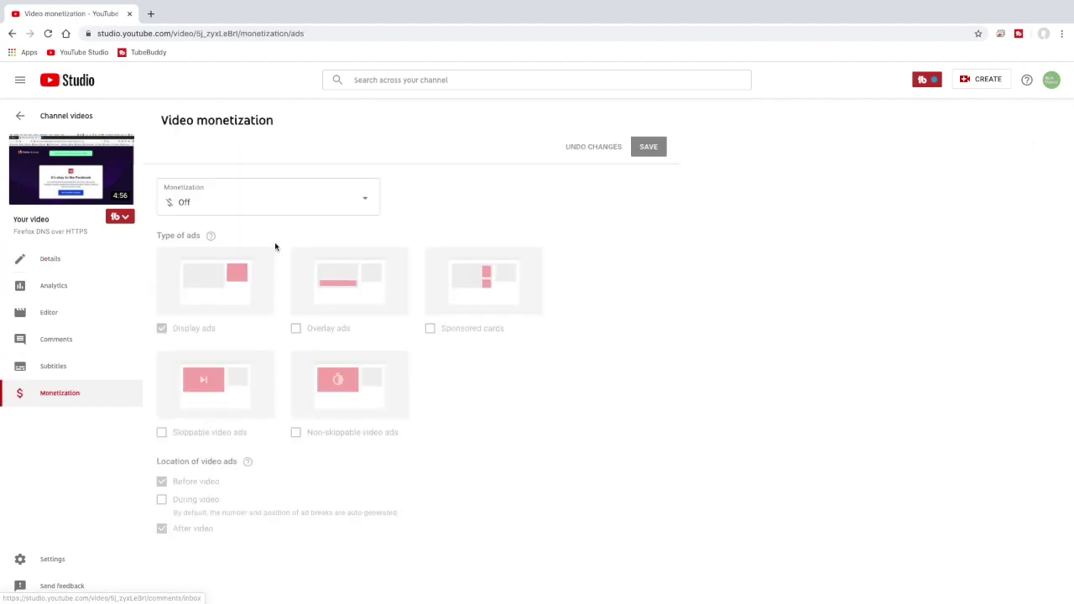
# Switch monetization On, answer 'None of the above' in the content questionnaire, and save
pyautogui.click(234, 207)
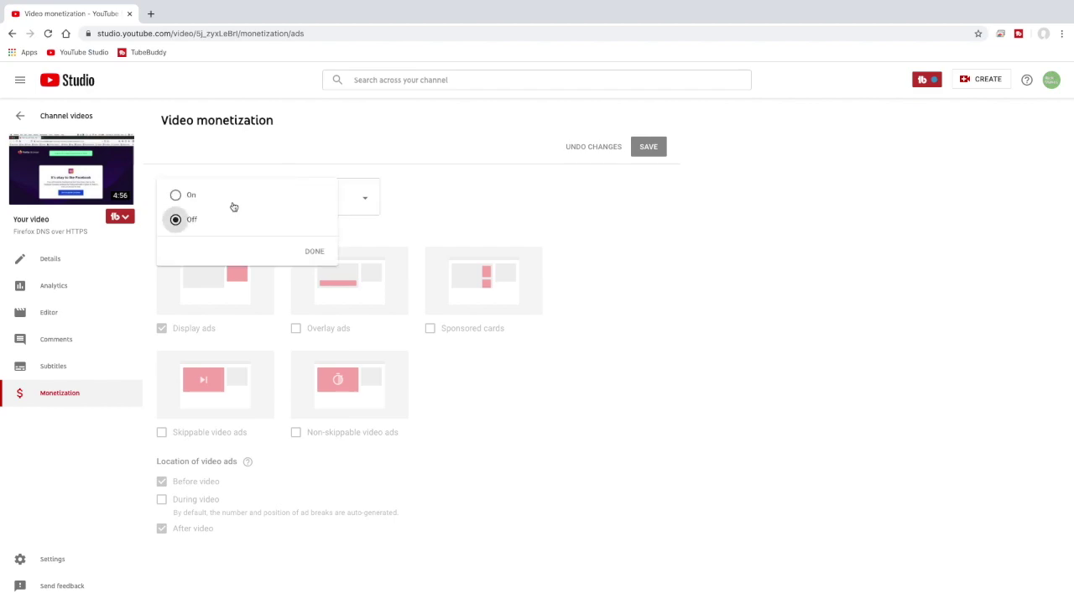
pyautogui.click(178, 196)
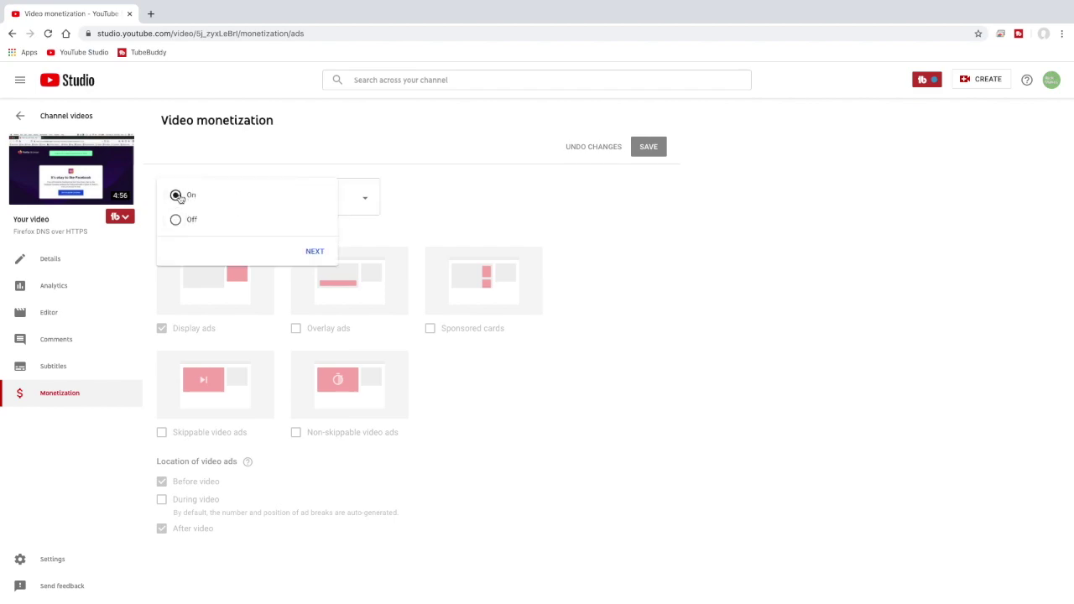
pyautogui.click(316, 255)
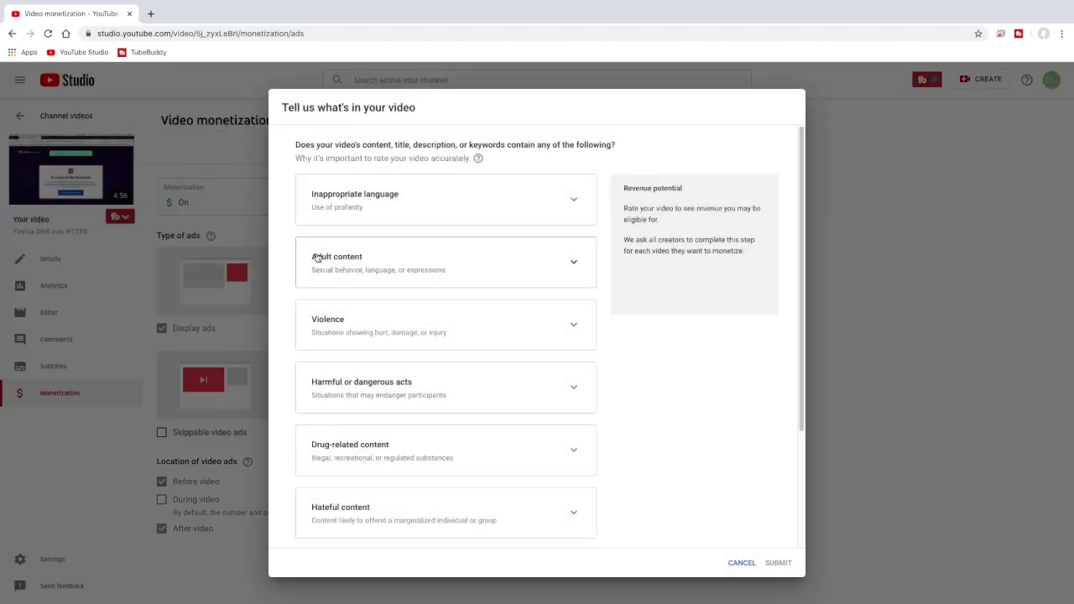
pyautogui.scroll(-2, 322, 474)
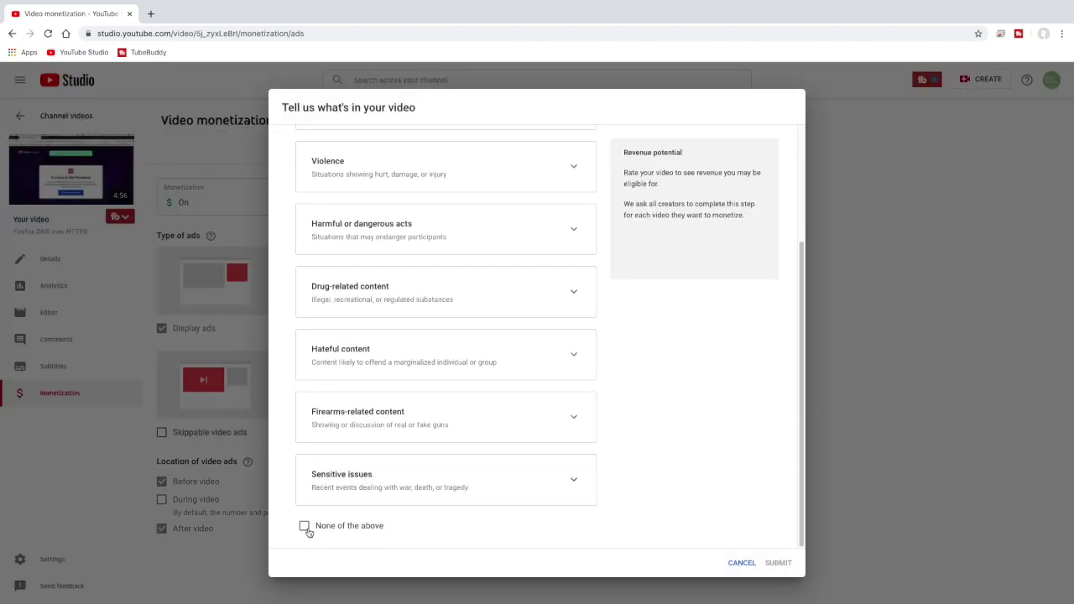
pyautogui.click(305, 525)
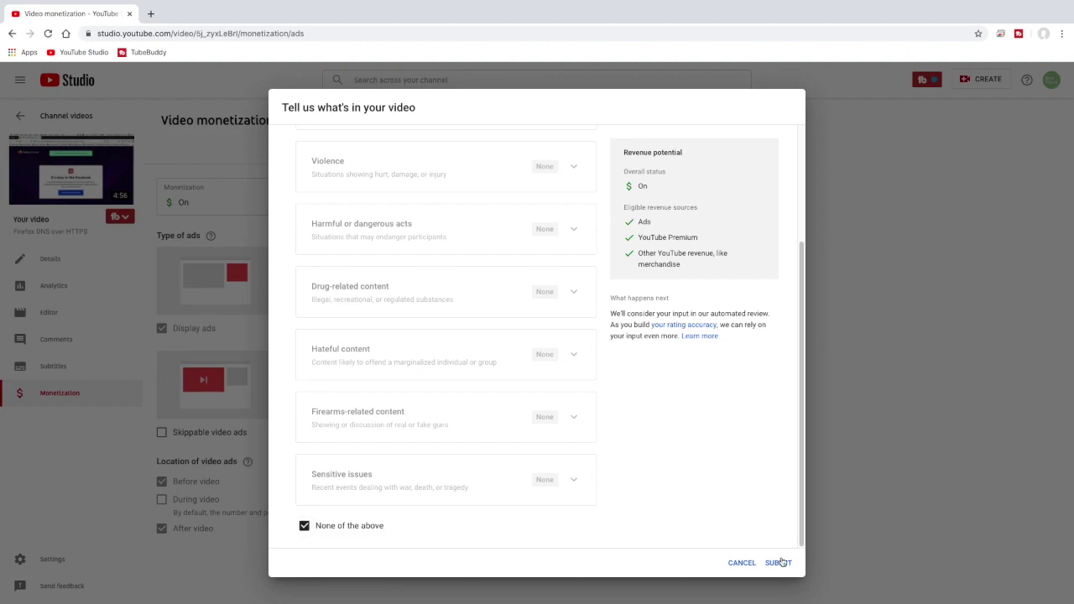
pyautogui.click(778, 563)
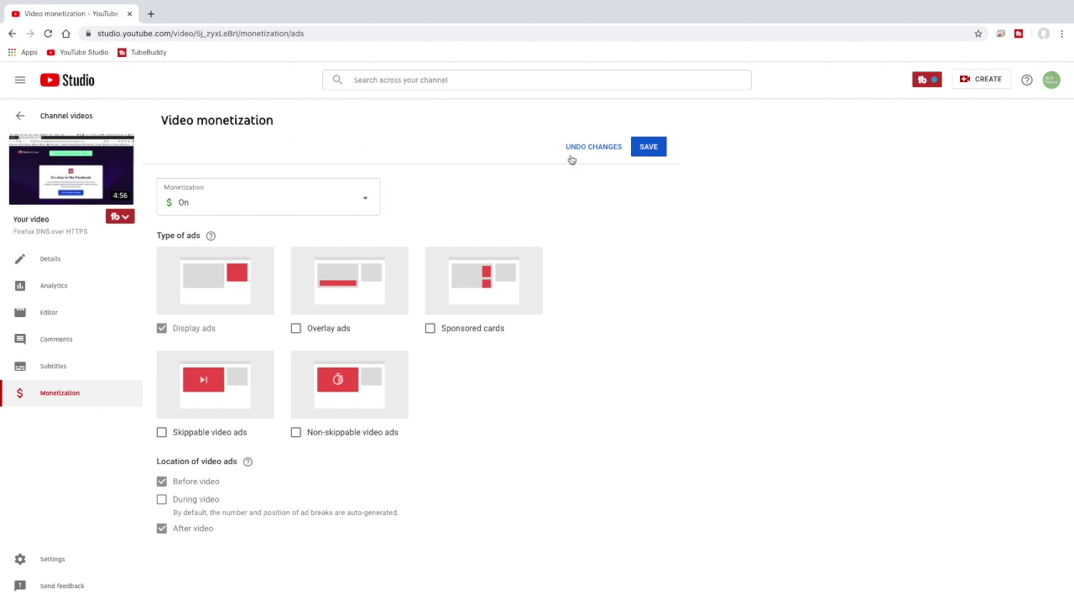
pyautogui.click(644, 147)
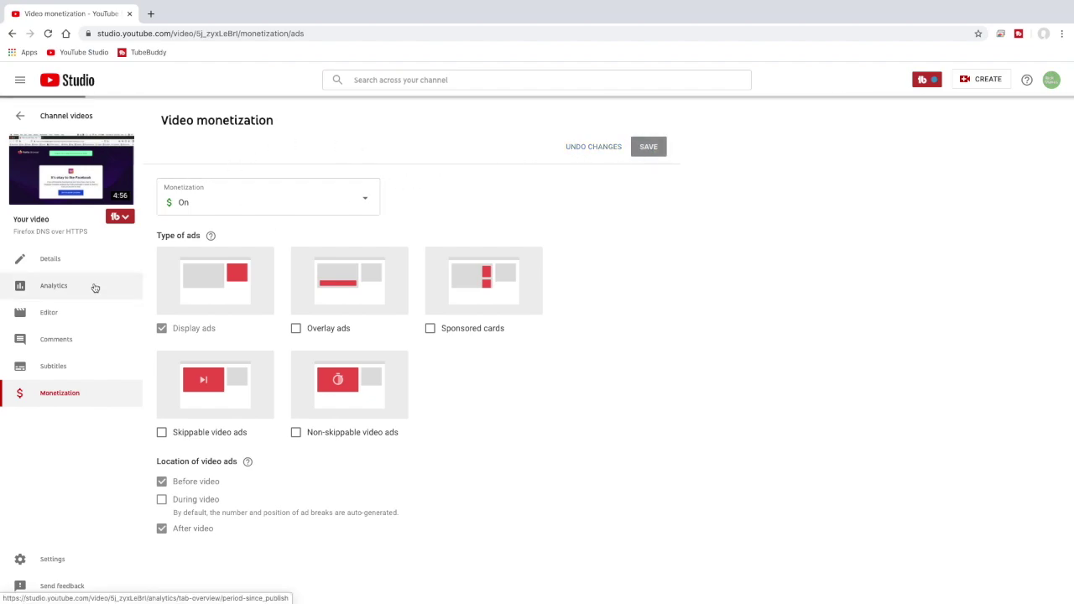
# Return to the Details page and review the title, template description and Private visibility
pyautogui.click(50, 260)
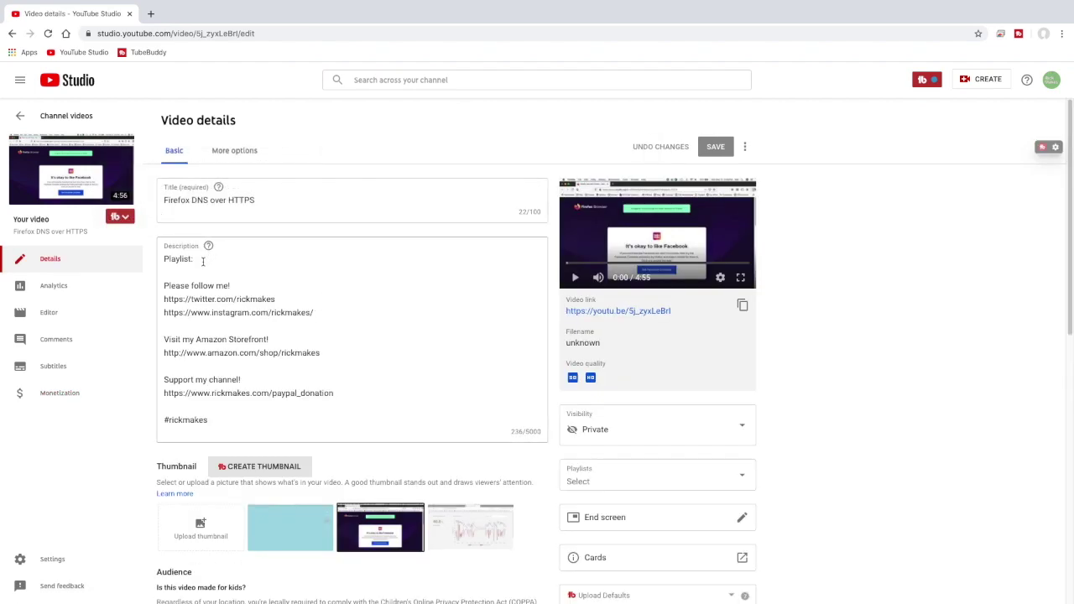
pyautogui.scroll(-3, 330, 455)
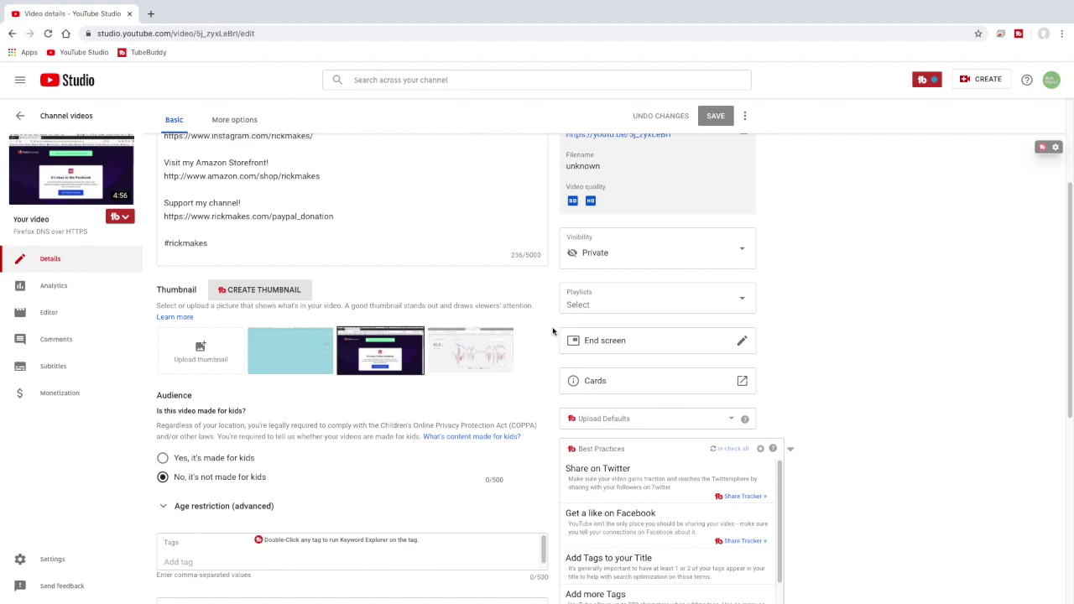
pyautogui.scroll(3, 474, 403)
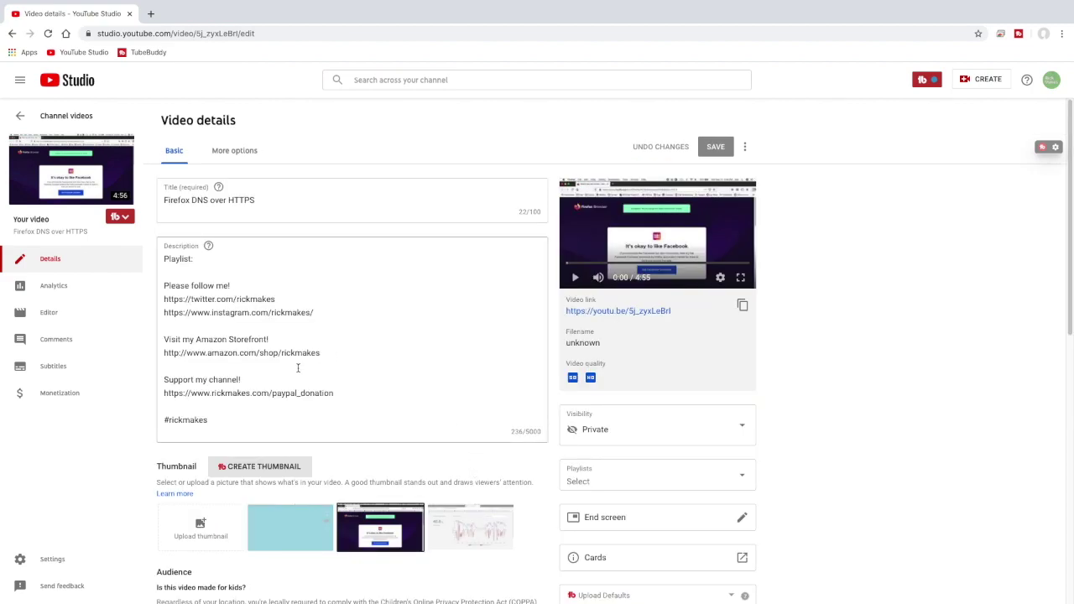